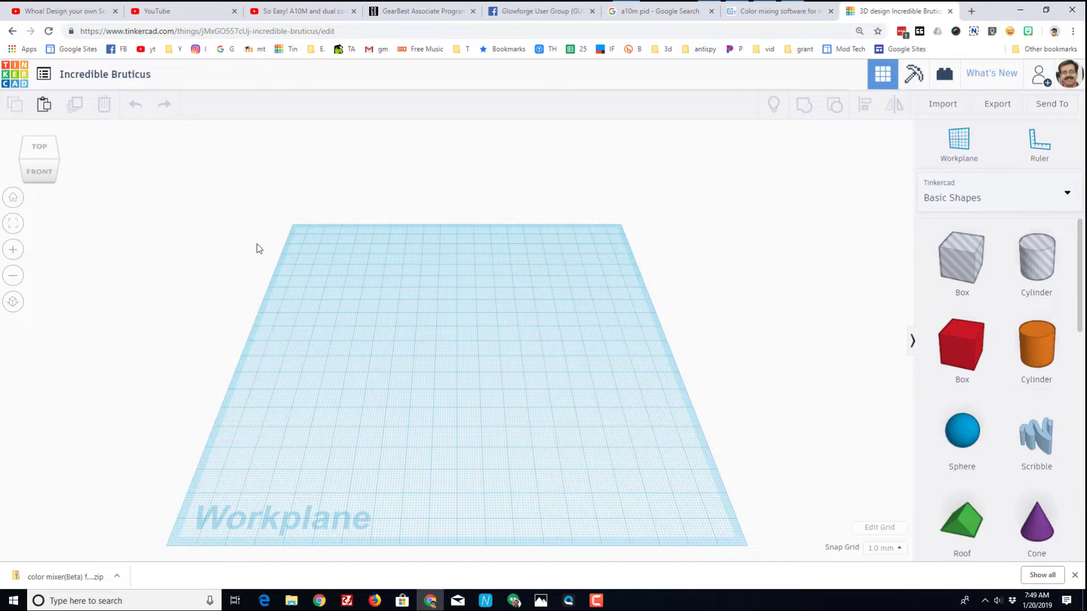
Step: Rename the design as "beard comb"
left_click(114, 78)
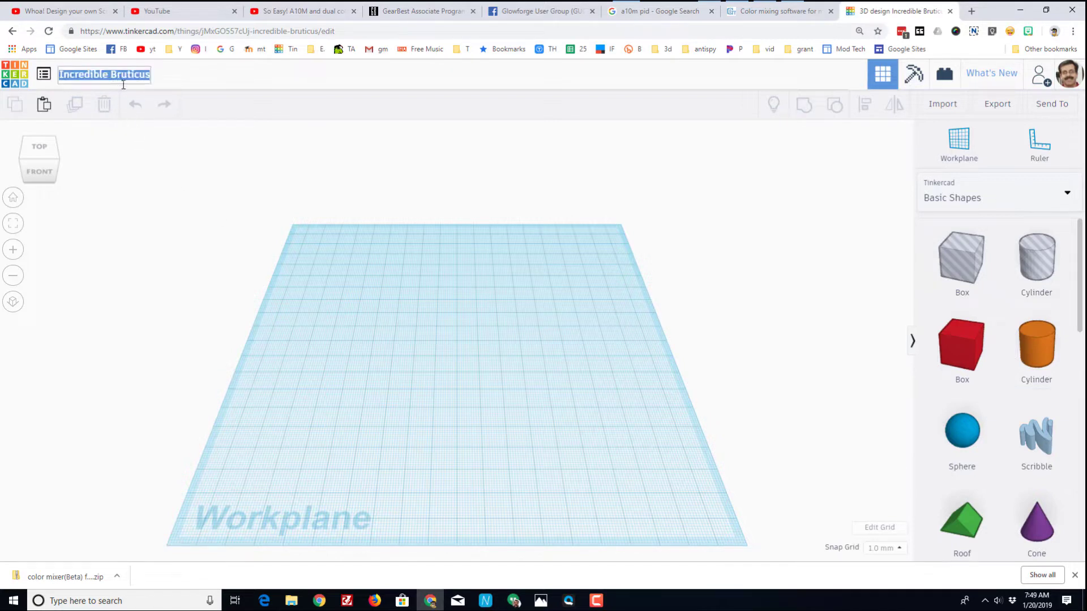
type("beard c")
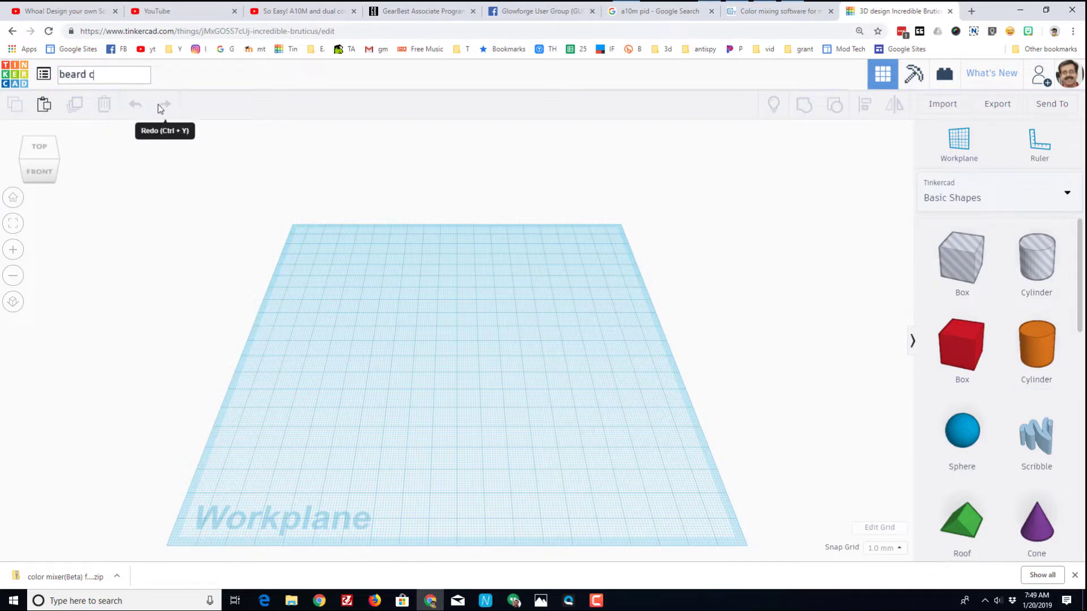
type("omb")
key("Return")
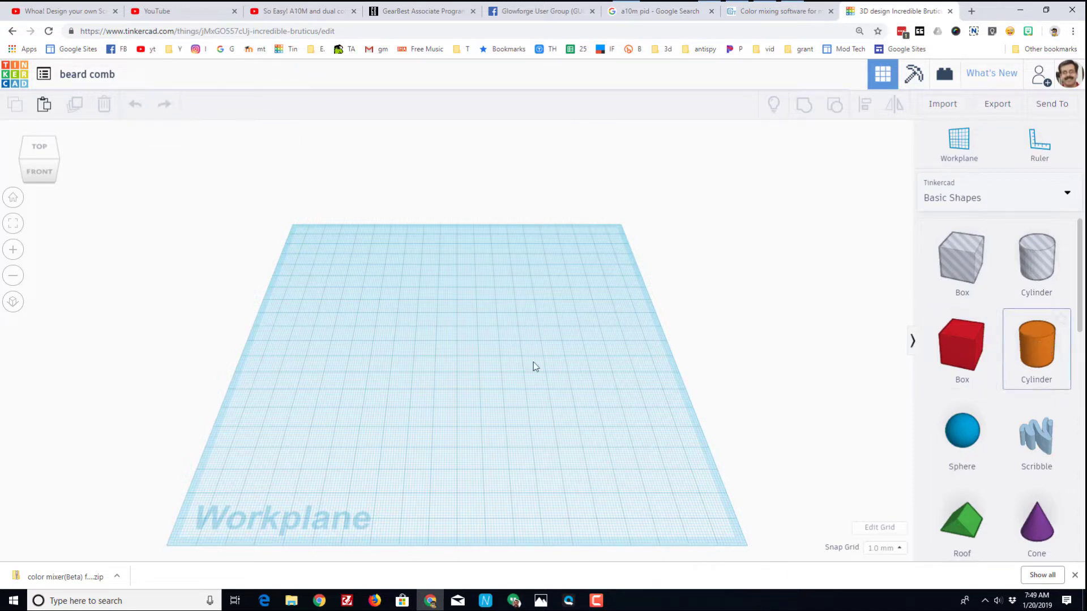
Step: Place a solid cylinder on the workplane, stretch its width to 70 mm and reduce its height to 3 mm
left_click(390, 368)
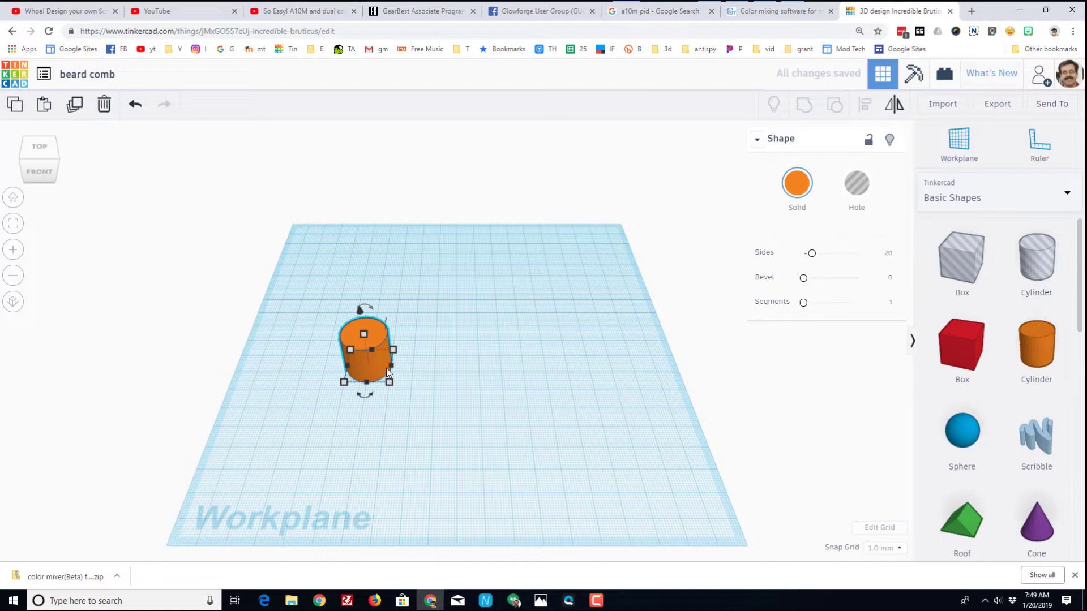
left_click_drag(392, 369, 501, 375)
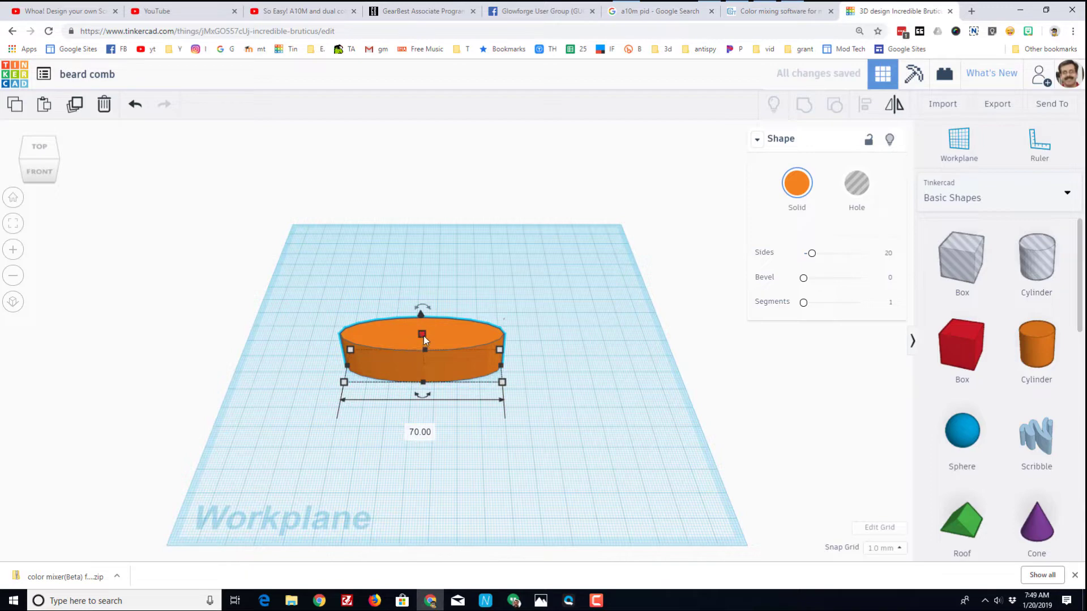
left_click_drag(424, 335, 427, 367)
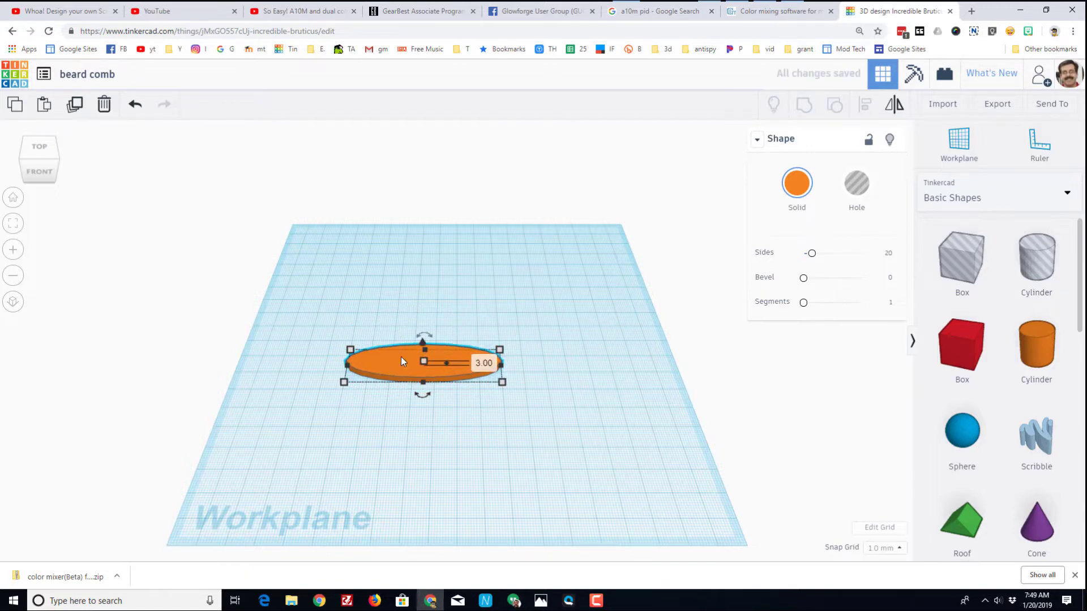
Step: Smooth the flat oval to 64 sides and extend its back edge to a depth of 25 mm
right_click_drag(516, 428, 494, 444)
scroll(409, 376, "up", 3)
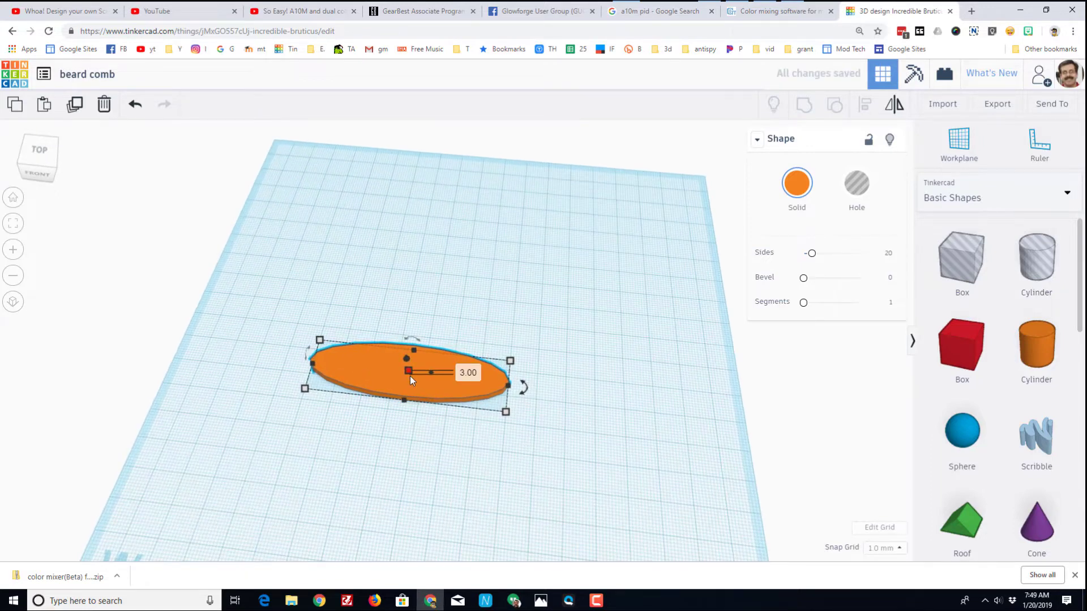
right_click_drag(409, 375, 330, 318)
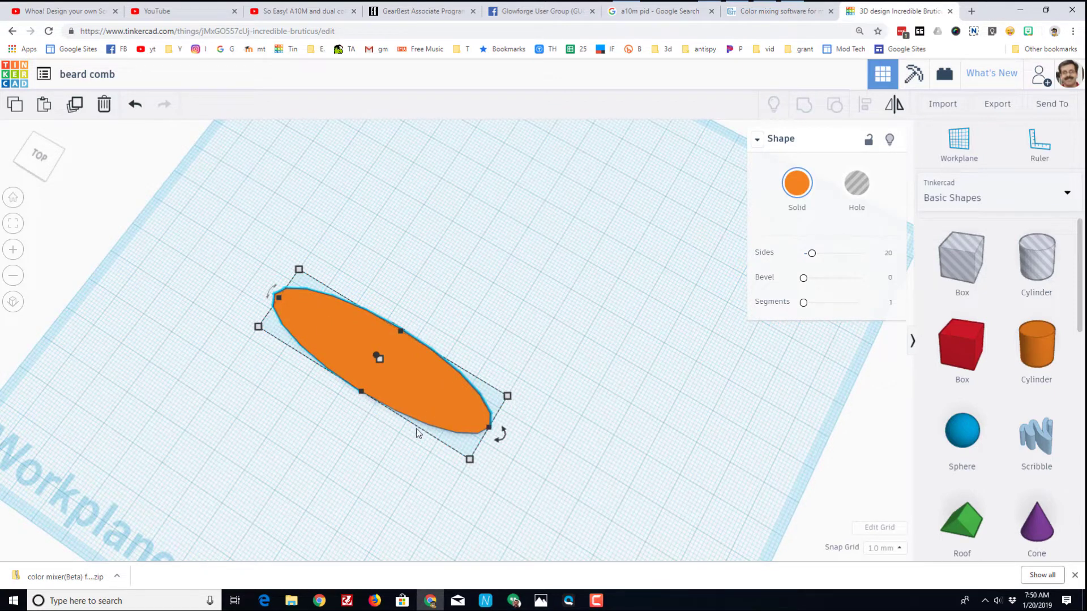
right_click_drag(420, 432, 586, 369)
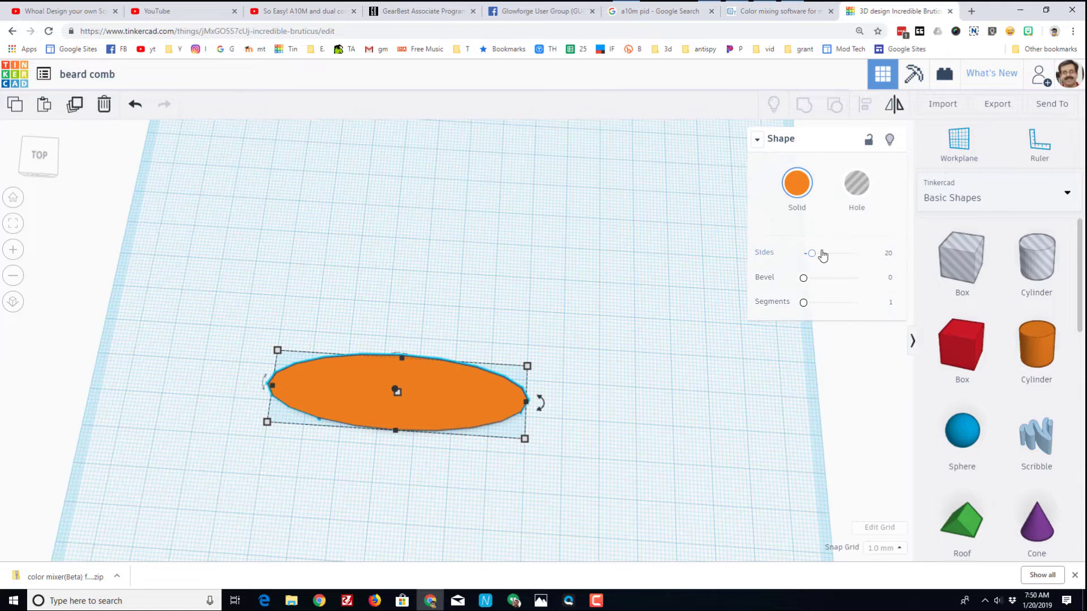
left_click_drag(812, 253, 857, 253)
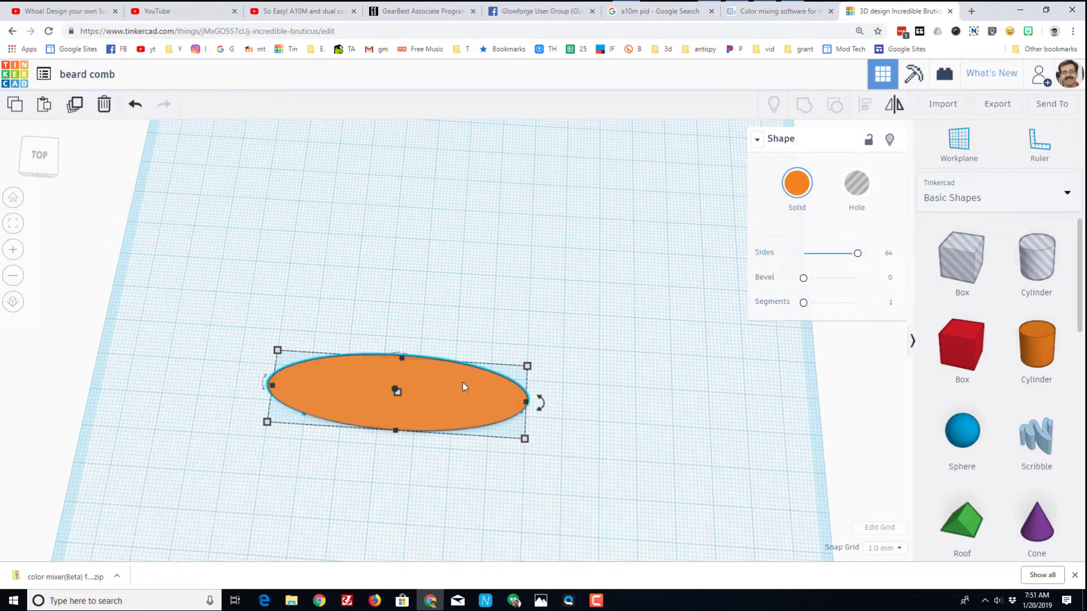
left_click_drag(403, 357, 403, 340)
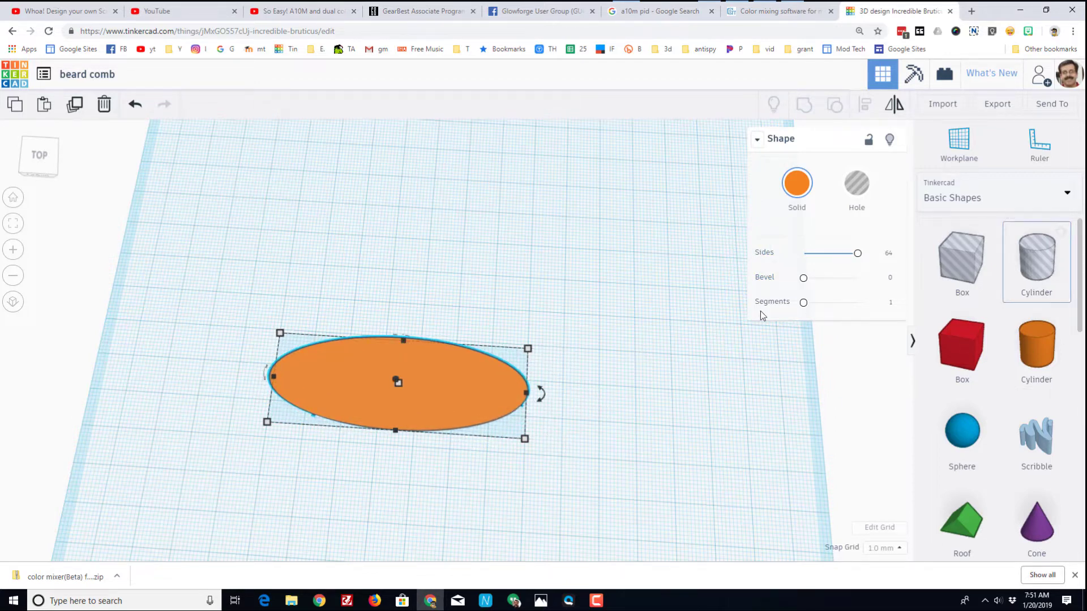
Step: Cut a round notch into the oval's back edge by placing a cylinder hole there and grouping both shapes
left_click_drag(1036, 258, 457, 342)
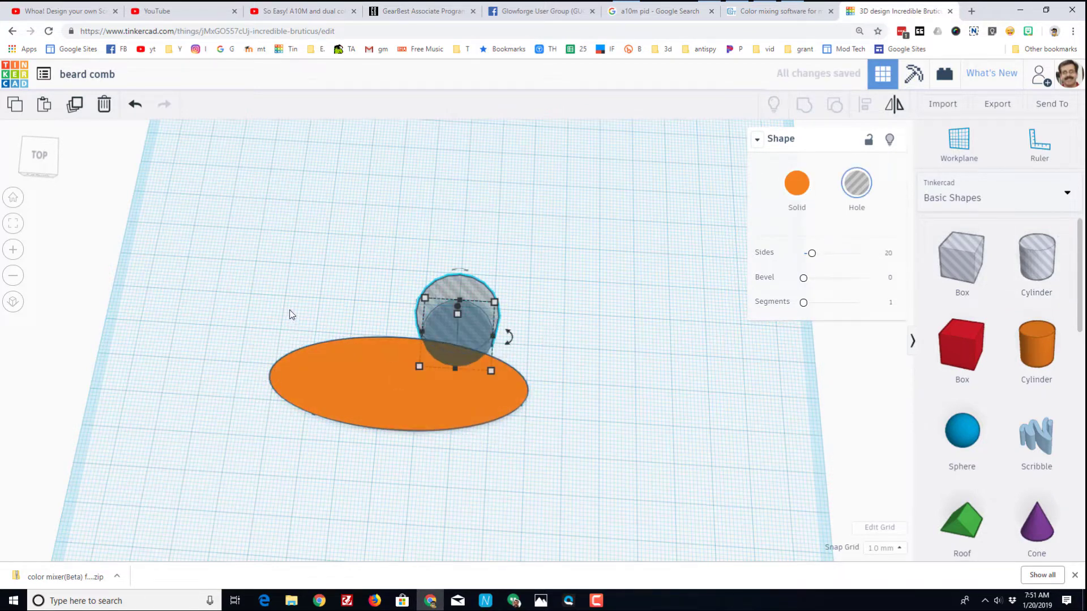
left_click_drag(246, 299, 582, 448)
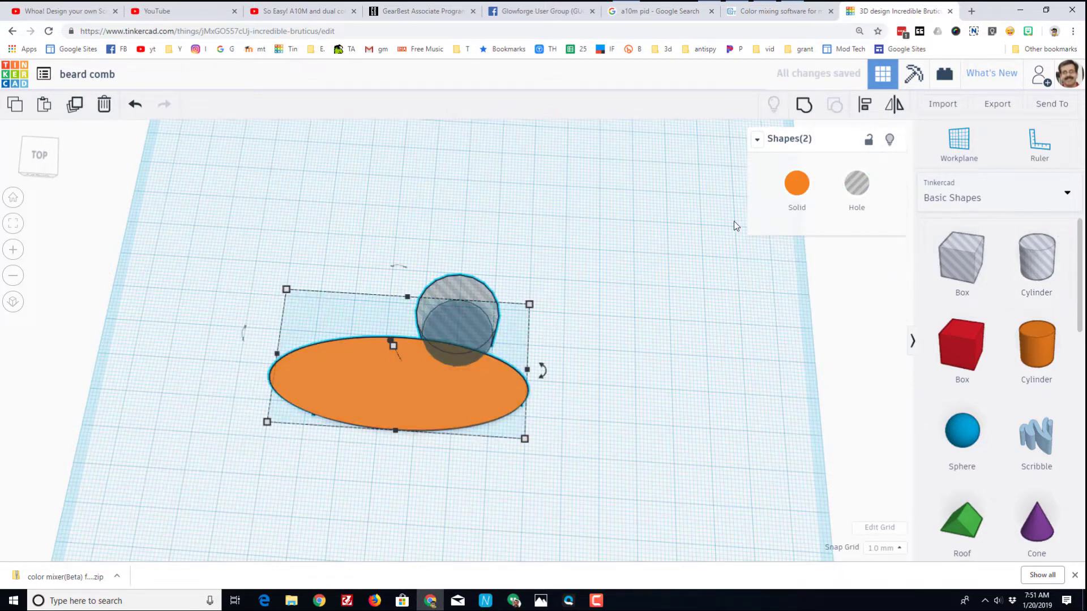
left_click(801, 113)
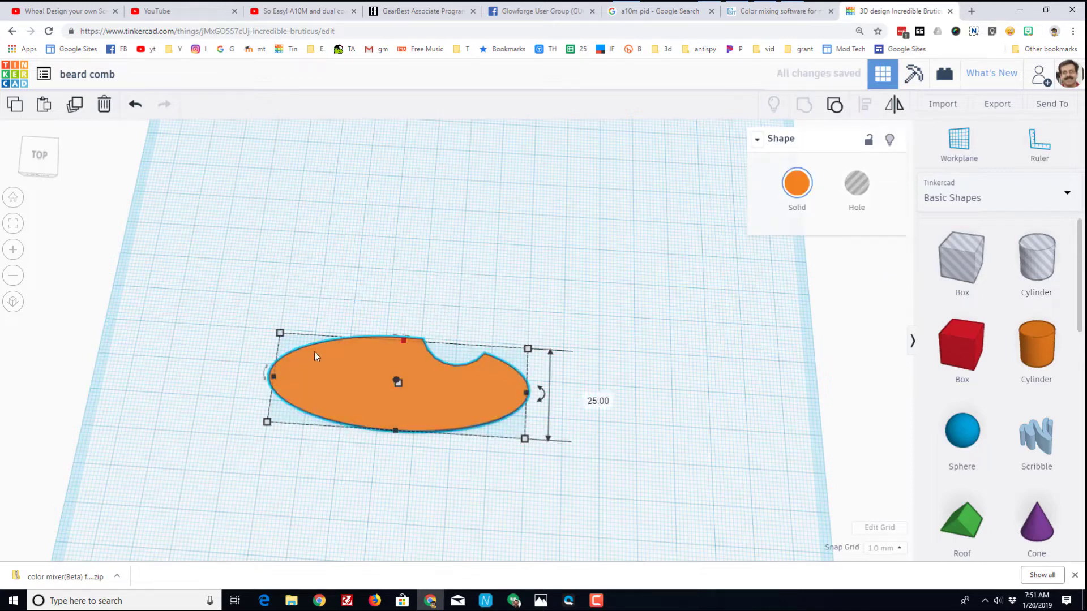
Step: Place a cylinder hole near the oval's narrow end farthest from the notch and shrink it proportionally to a small hole
right_click_drag(555, 300, 565, 339)
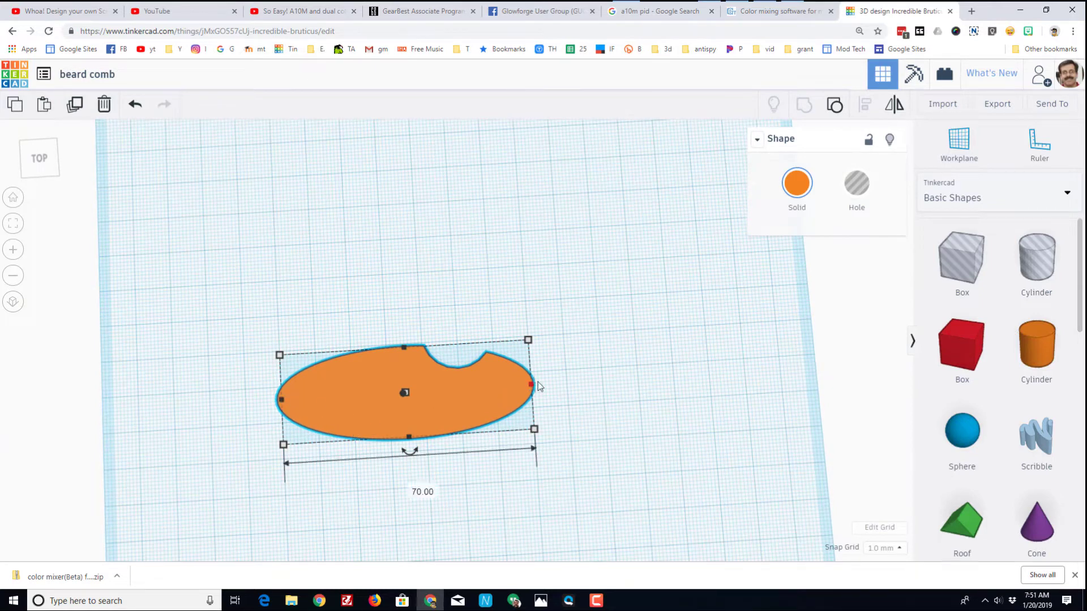
left_click_drag(1024, 272, 324, 364)
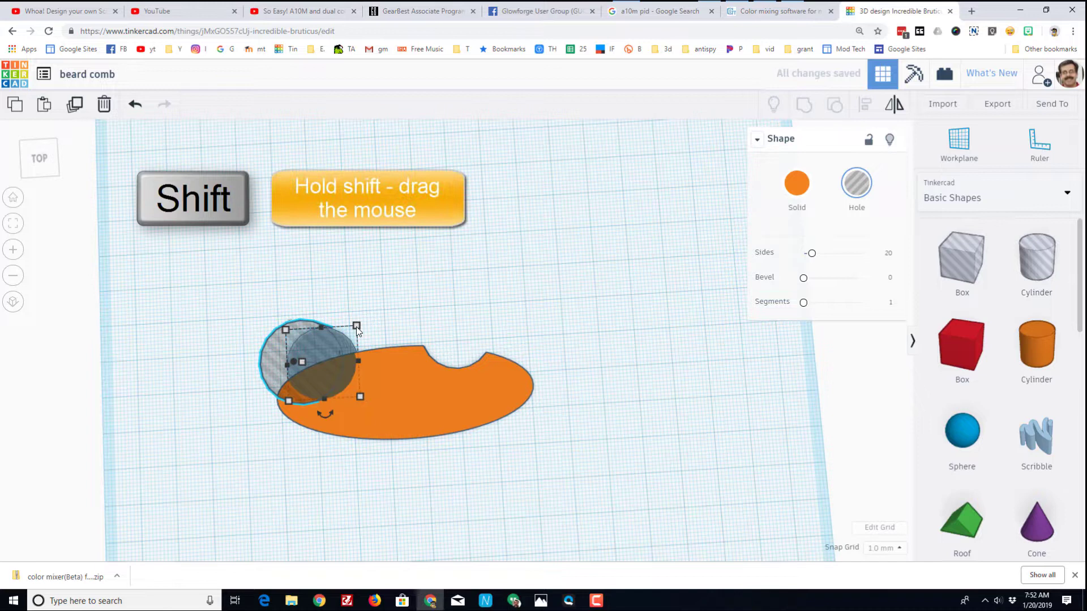
mouse_move(357, 327)
left_click_drag(357, 328, 299, 389, "shift")
left_click(261, 364)
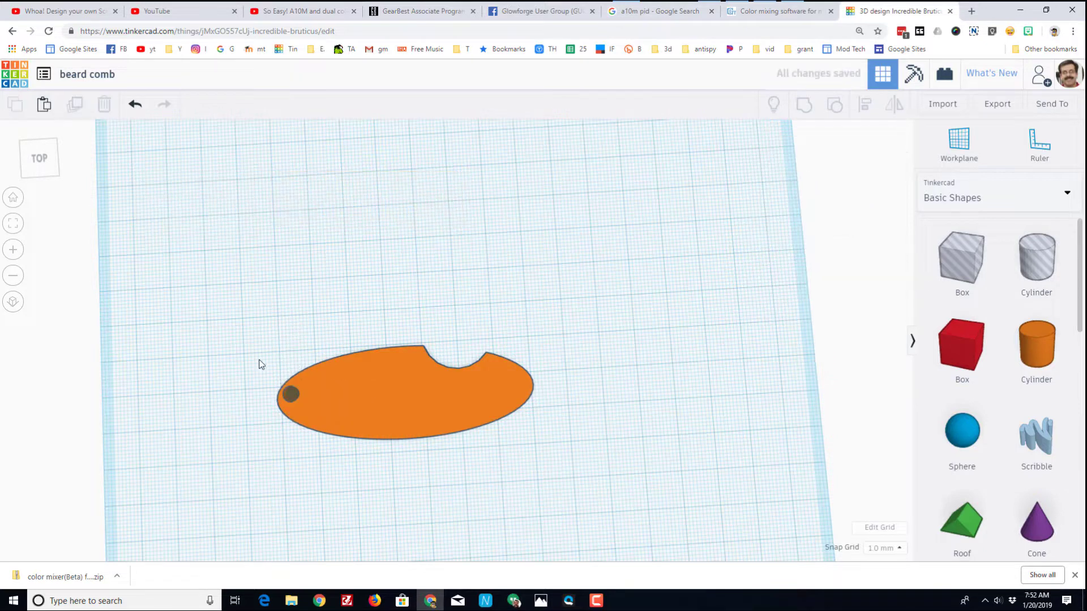
Step: Group the notched oval with the small cylinder so the hole is cut through its end
right_click_drag(253, 399, 297, 415)
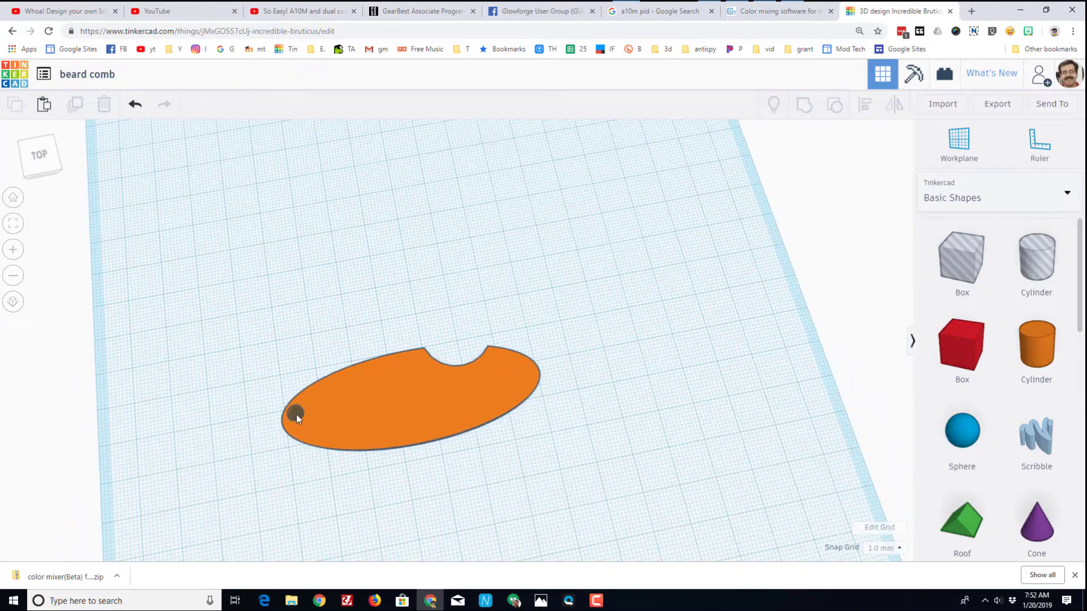
left_click(296, 415)
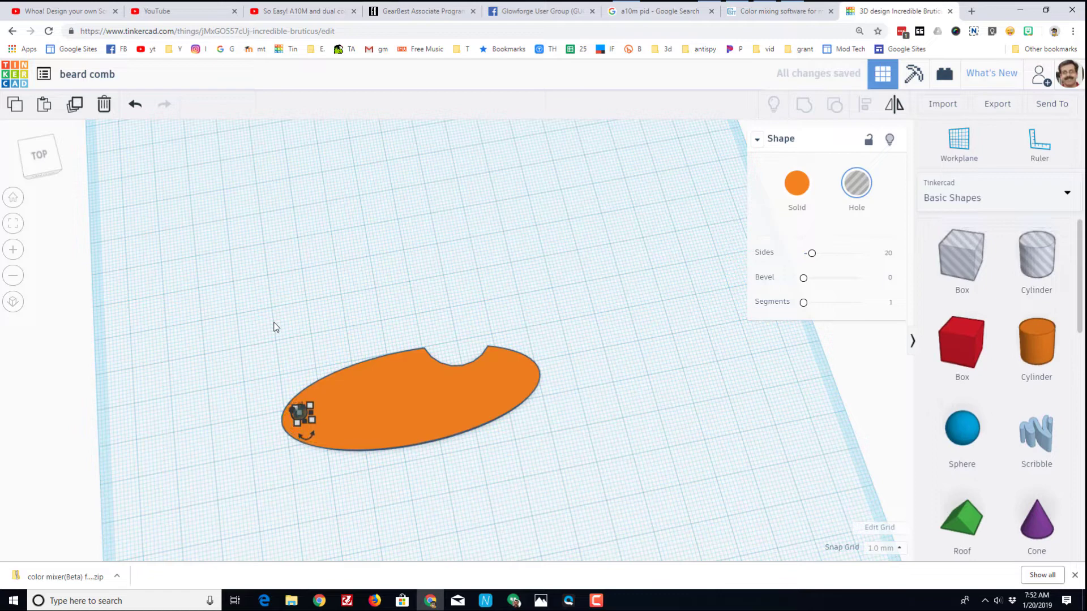
left_click(244, 328)
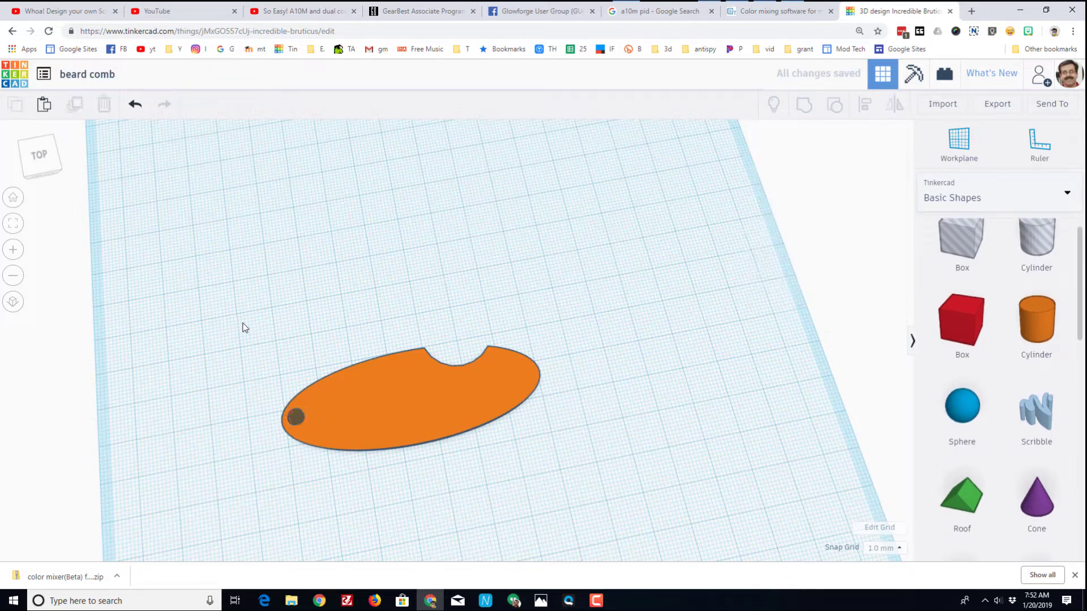
left_click_drag(212, 328, 353, 457)
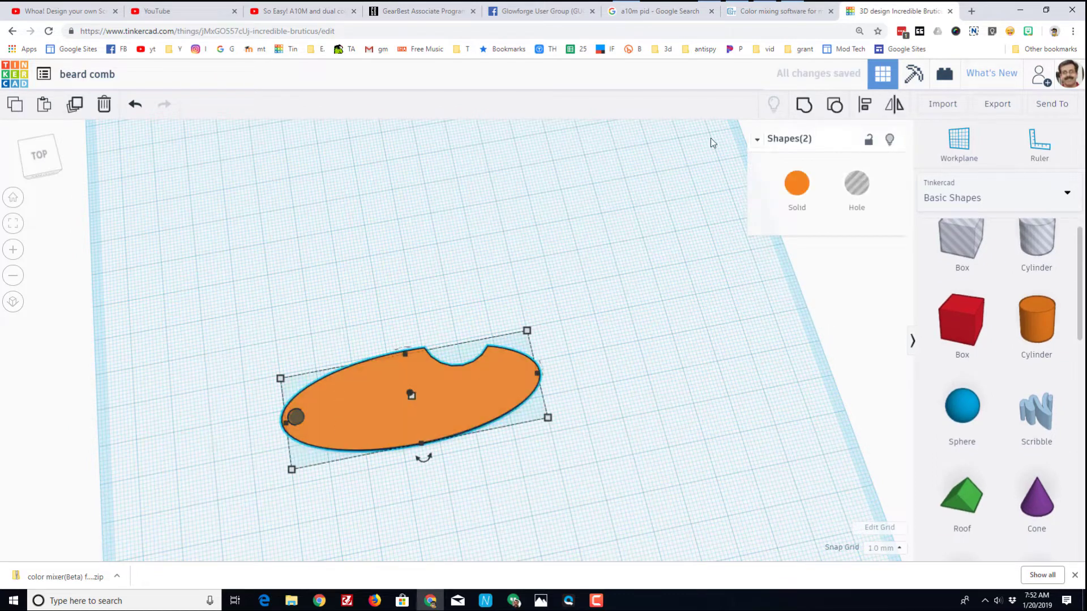
left_click(803, 105)
Step: Duplicate the comb body and place the copy behind the original
right_click_drag(381, 303, 395, 375)
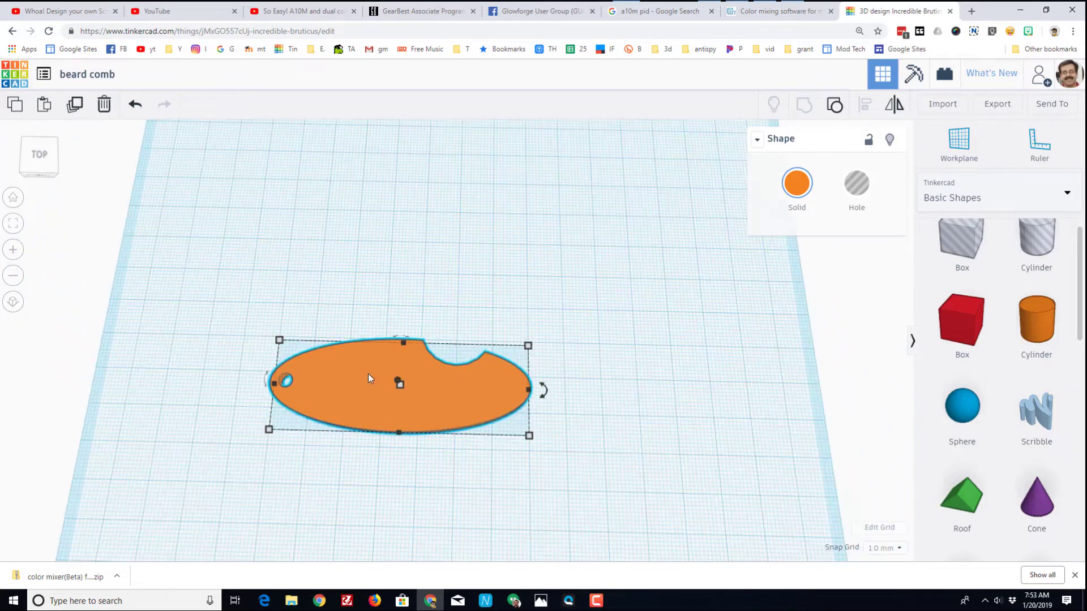
left_click(75, 104)
left_click_drag(321, 364, 358, 264)
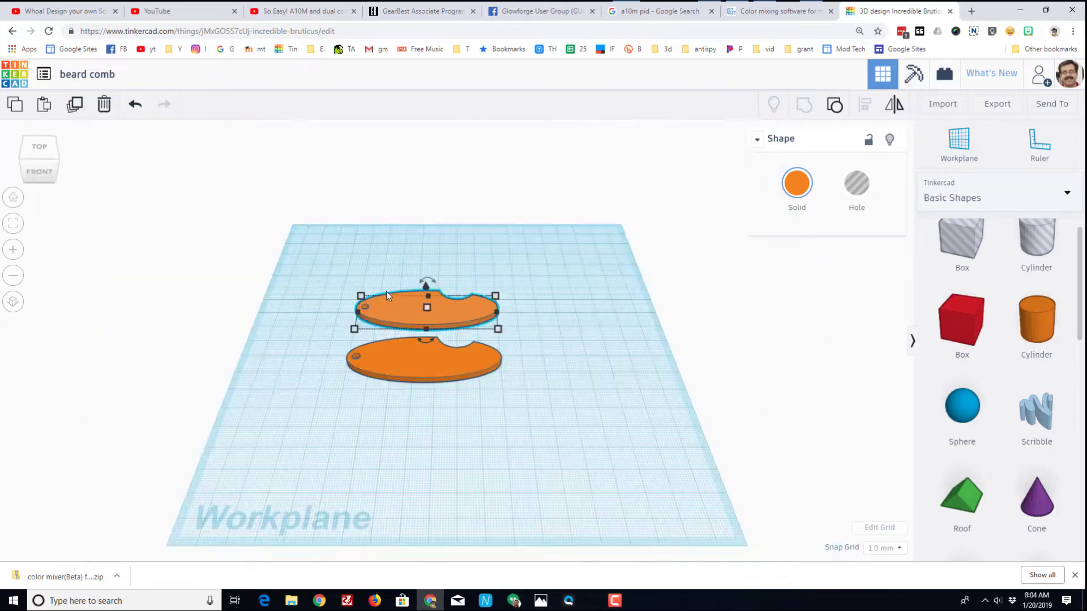
Step: Duplicate the second comb body and move the new copy straight back, leaving a gap between them
right_click_drag(386, 291, 461, 306)
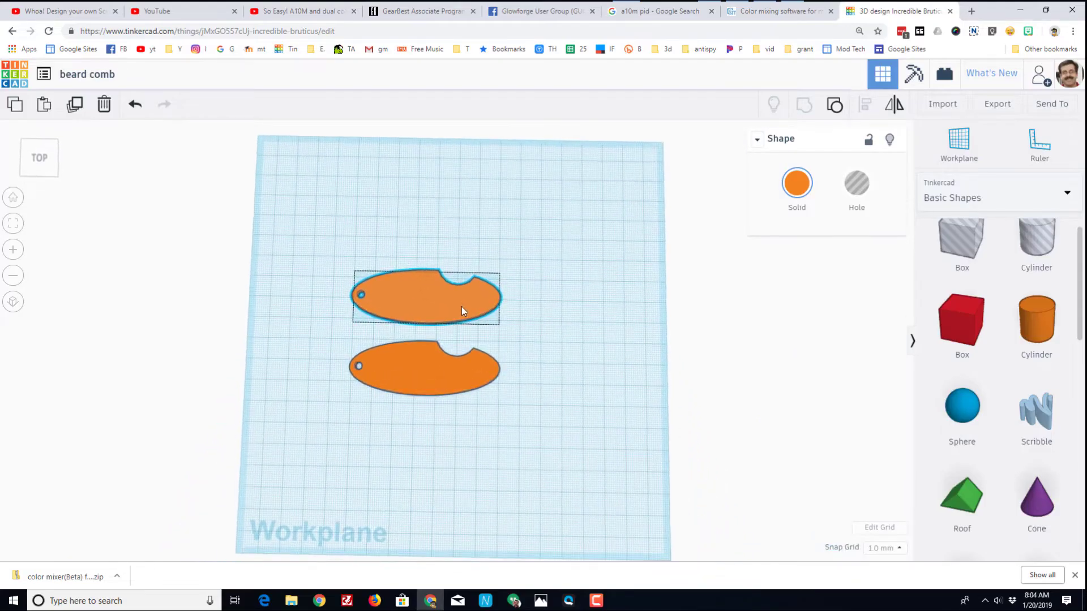
key("ctrl+d")
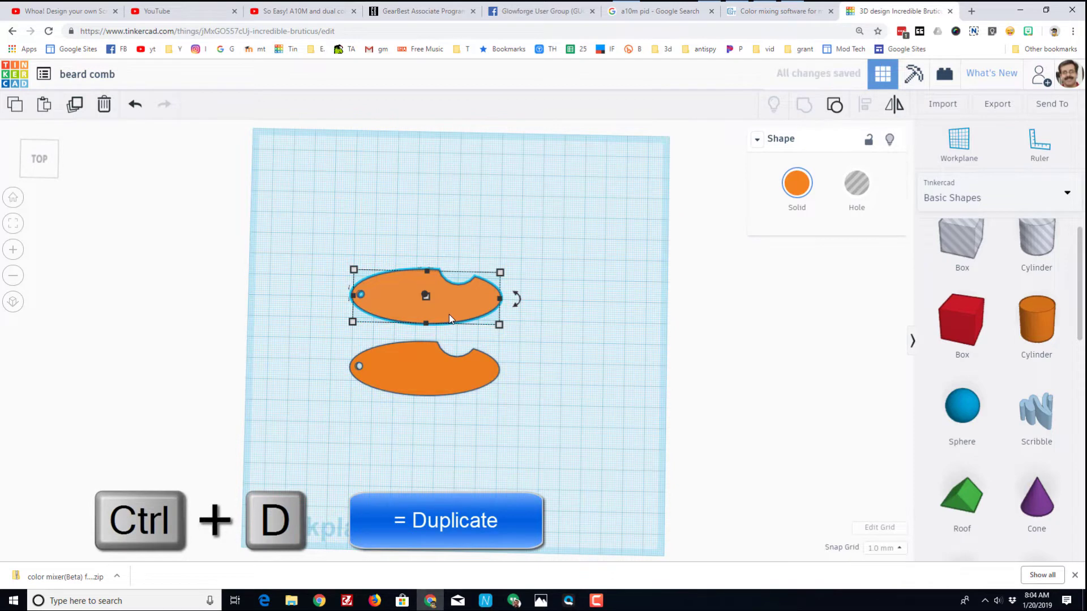
key("Up")
key("Up")
key("Up")
key("Up")
key("Up")
key("Up")
key("Up")
key("Up")
key("Up")
key("Up")
key("Up")
key("Up")
key("Up")
key("Up")
key("Up")
key("Up")
key("Up")
key("Up")
key("Up")
key("Up")
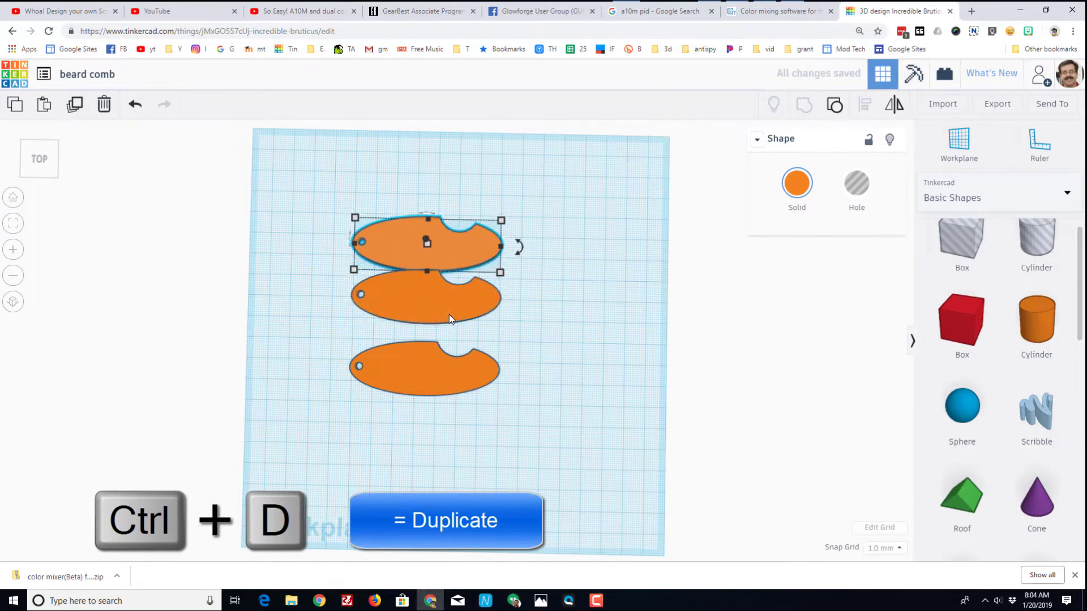
key("Up")
key("Up")
key("Up")
key("Up")
key("Up")
key("Up")
key("Up")
key("Up")
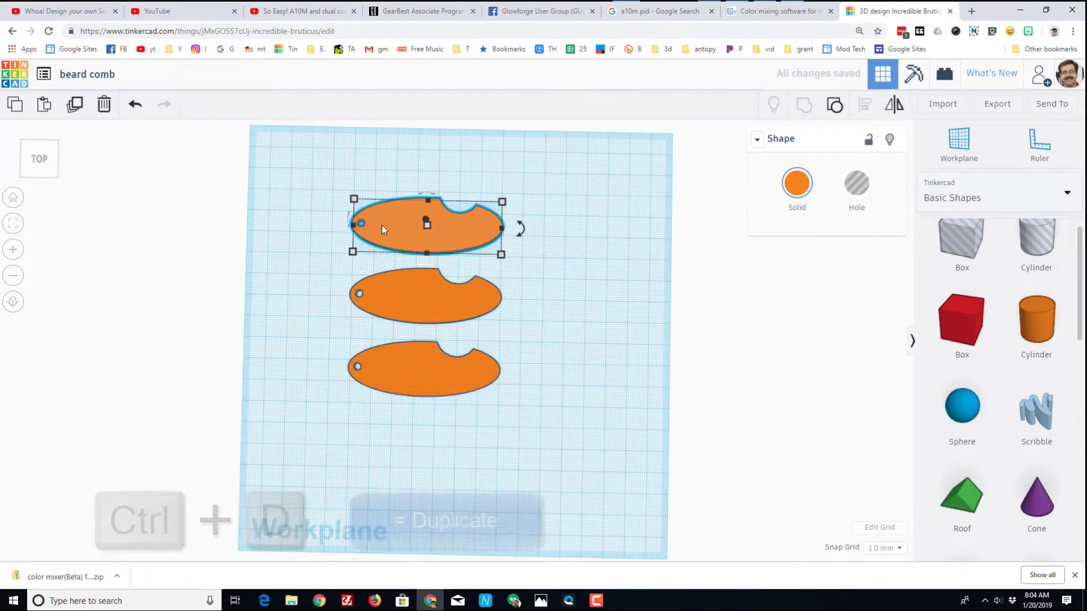
Step: Ungroup the rearmost comb body twice to separate its oval, small hole and notch cylinder
scroll(381, 226, "up", 2)
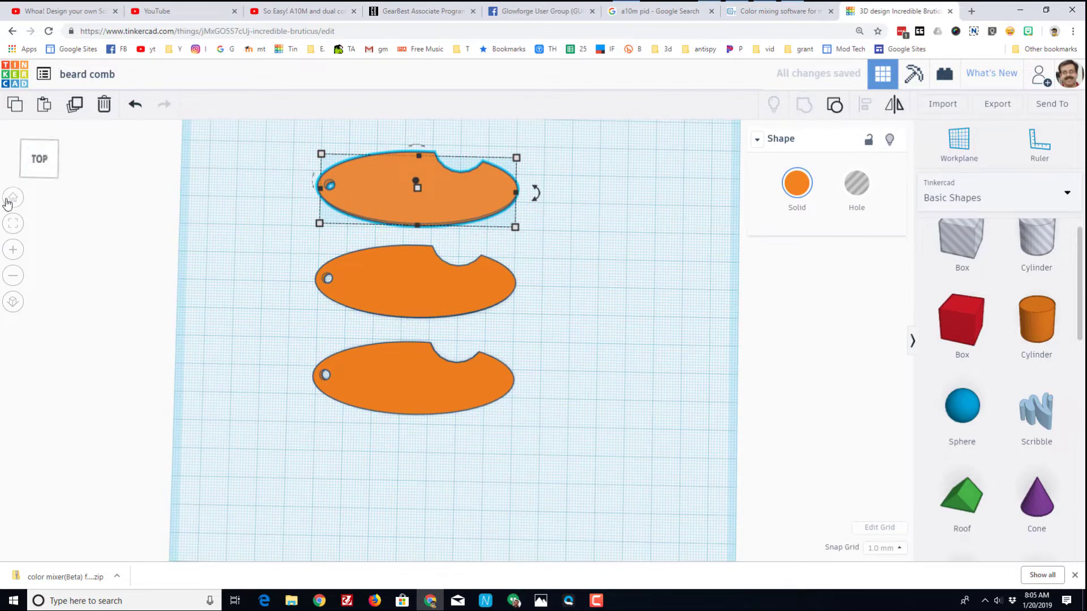
left_click(11, 226)
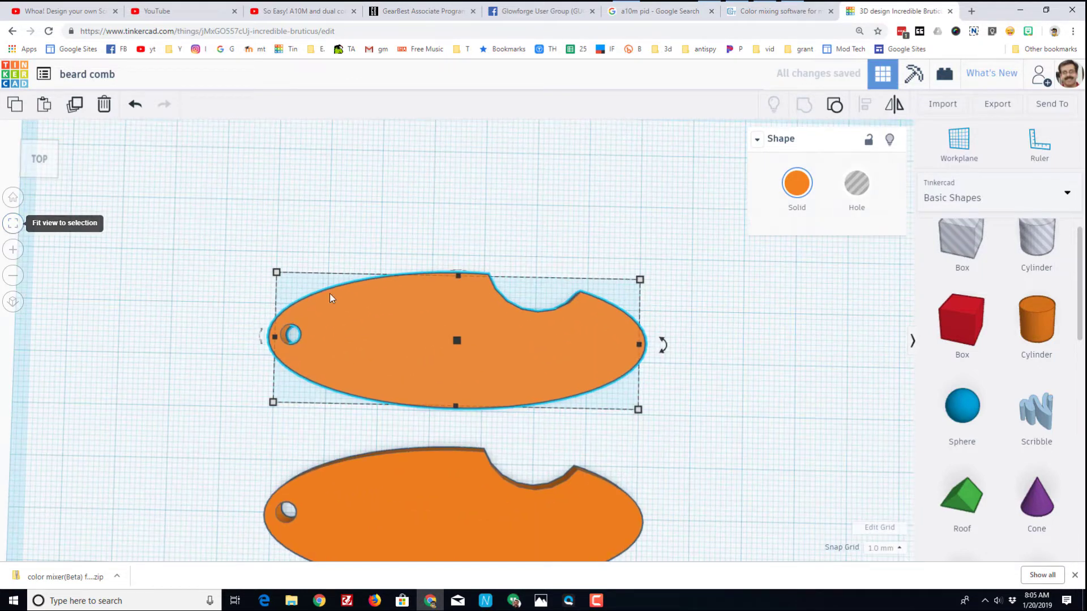
left_click(836, 106)
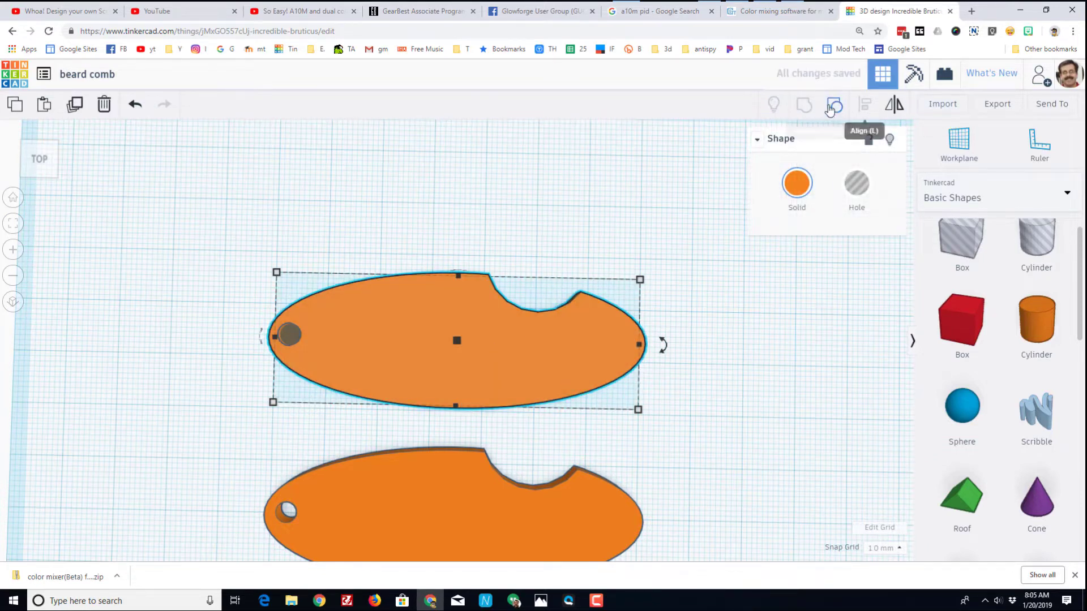
left_click(835, 106)
Step: Move the notch cylinder hole onto the rear oval, stretch it to 70 mm long and set its sides to 64
left_click(510, 266)
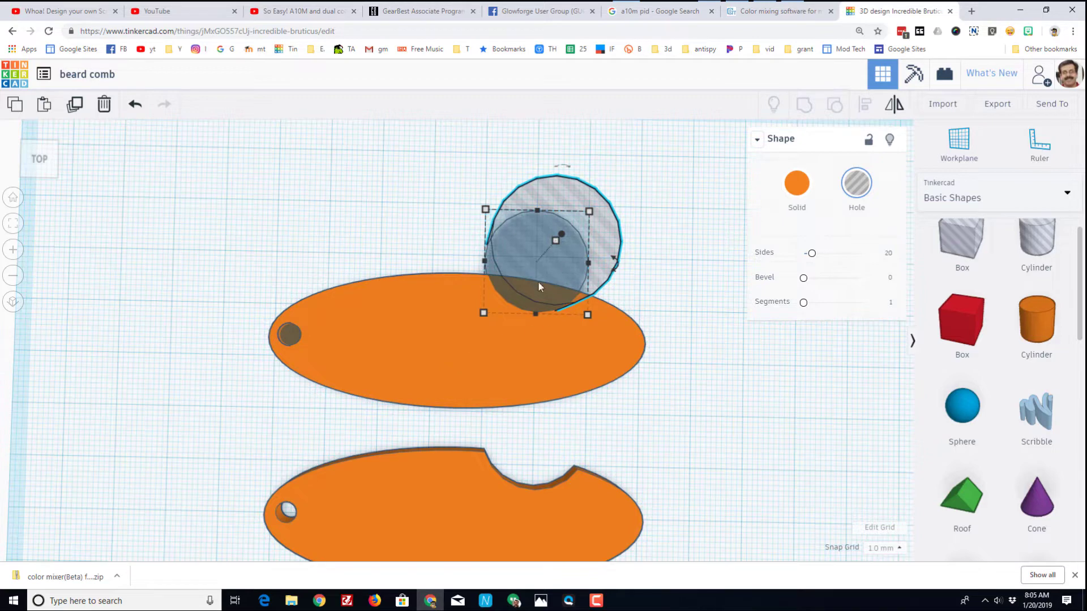
left_click_drag(526, 263, 310, 371)
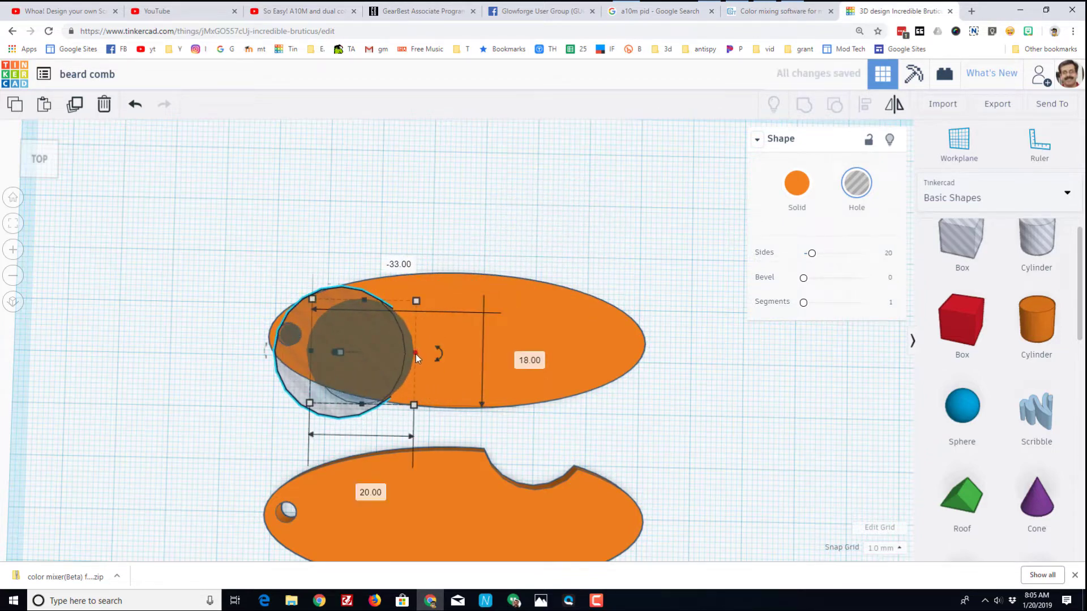
left_click_drag(415, 354, 668, 381)
left_click_drag(813, 253, 858, 253)
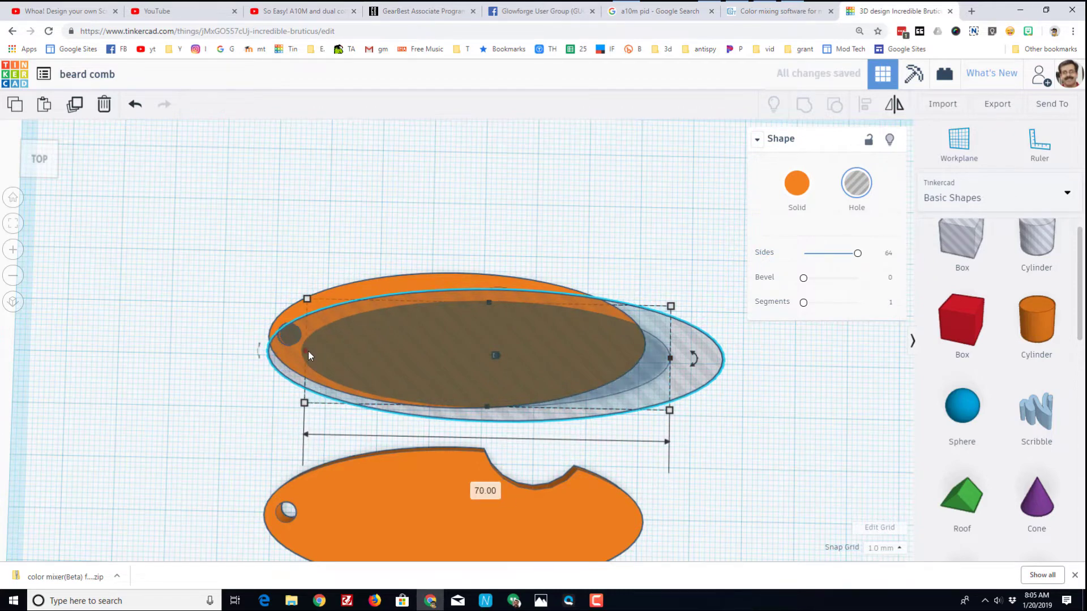
Step: Shorten the oval hole to 66 mm, extend its front edge forward and shift it 3 mm toward the small hole
mouse_move(310, 352)
left_mouse_down()
mouse_move(347, 353)
mouse_move(327, 345)
left_mouse_up()
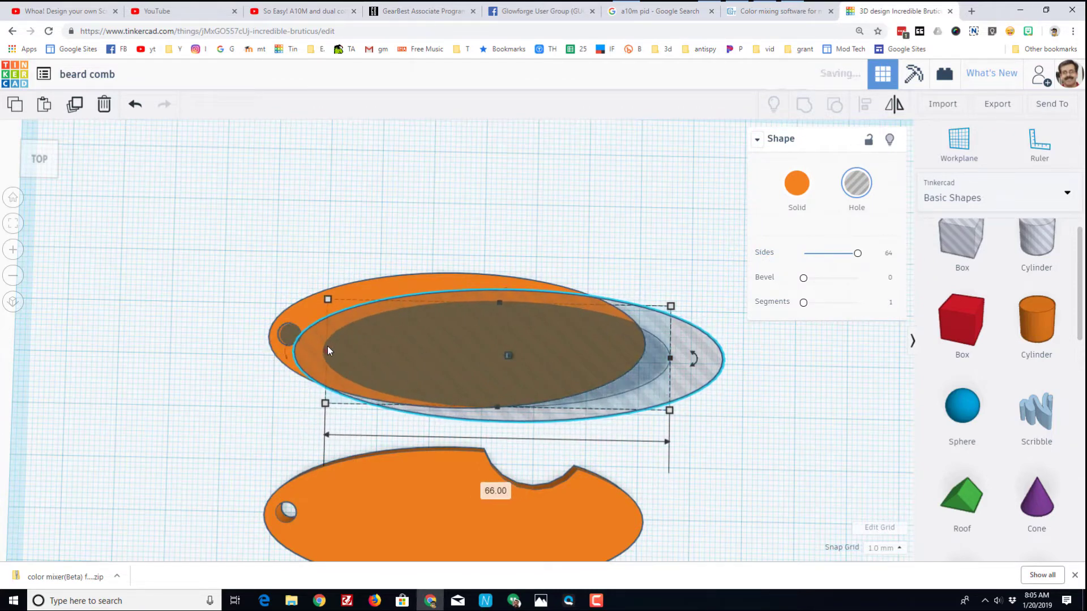
left_click_drag(494, 405, 490, 436)
left_click_drag(491, 388, 470, 393)
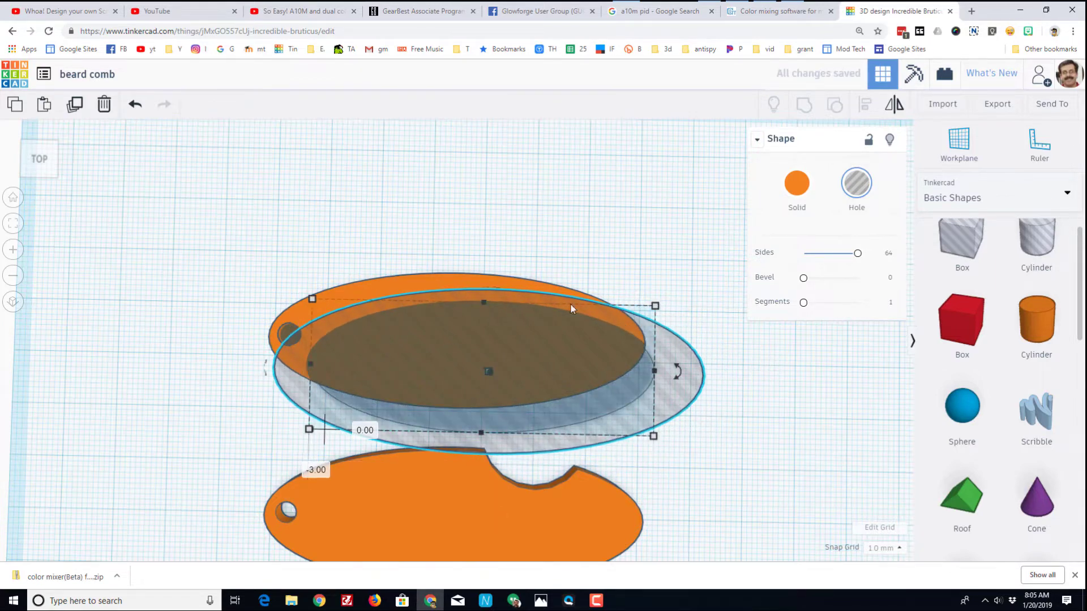
Step: Group the rear oval with the oval hole to cut it into a curved comb spine
left_click_drag(596, 252, 535, 289)
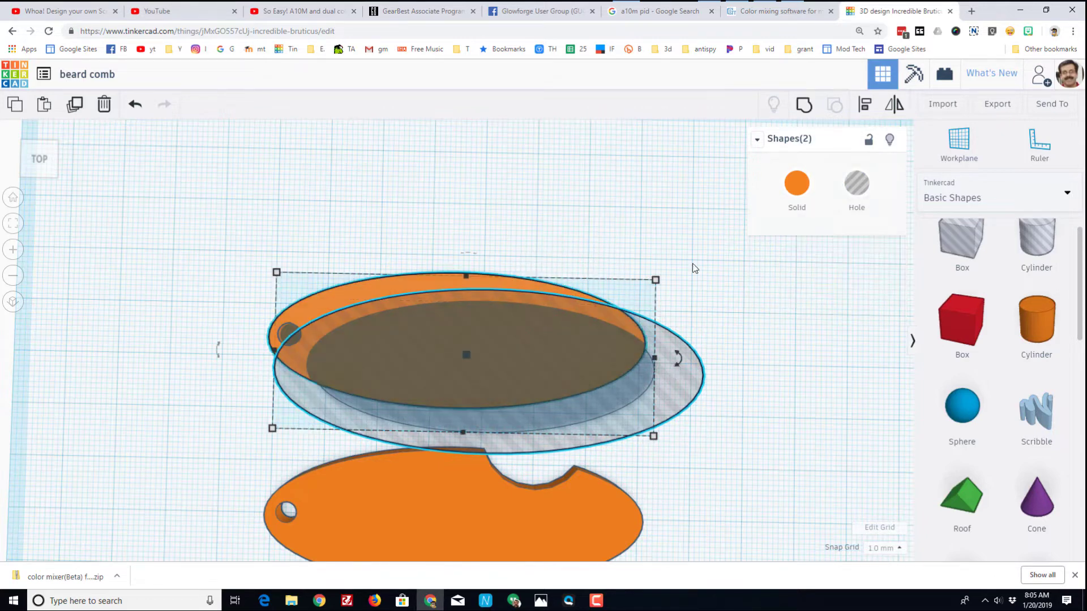
left_click(803, 105)
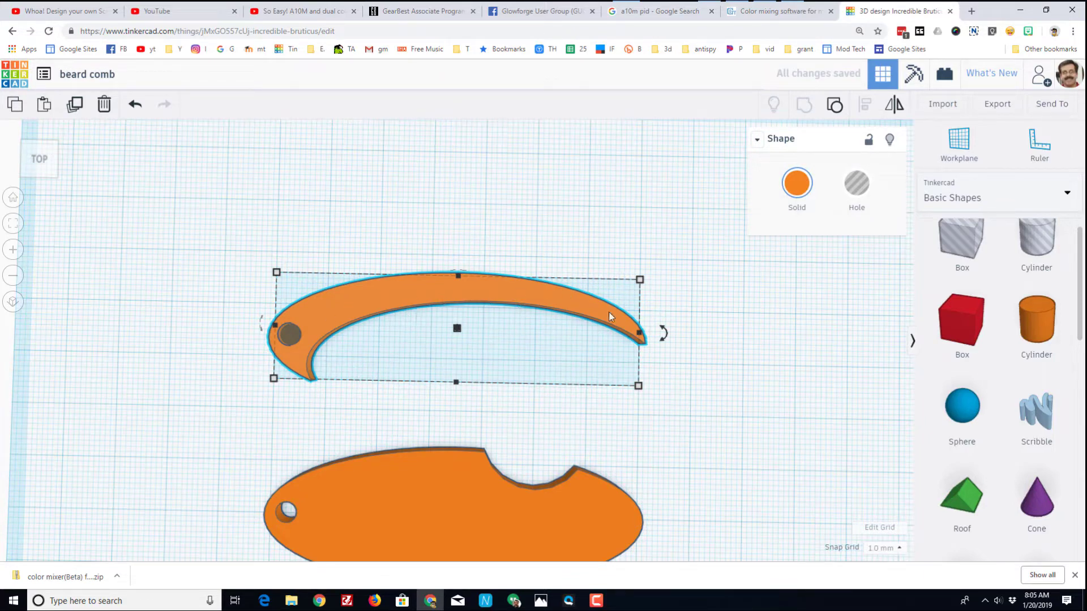
Step: Add a cylinder beside the curved spine's tip, with 64 sides and a height of 3 mm
left_click(1036, 322)
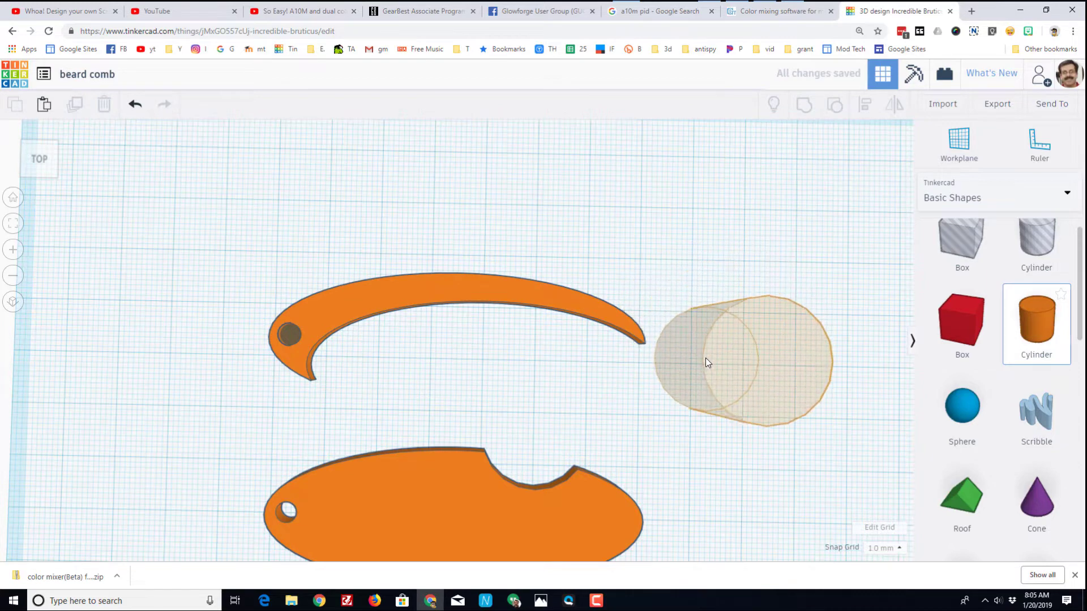
left_click(705, 362)
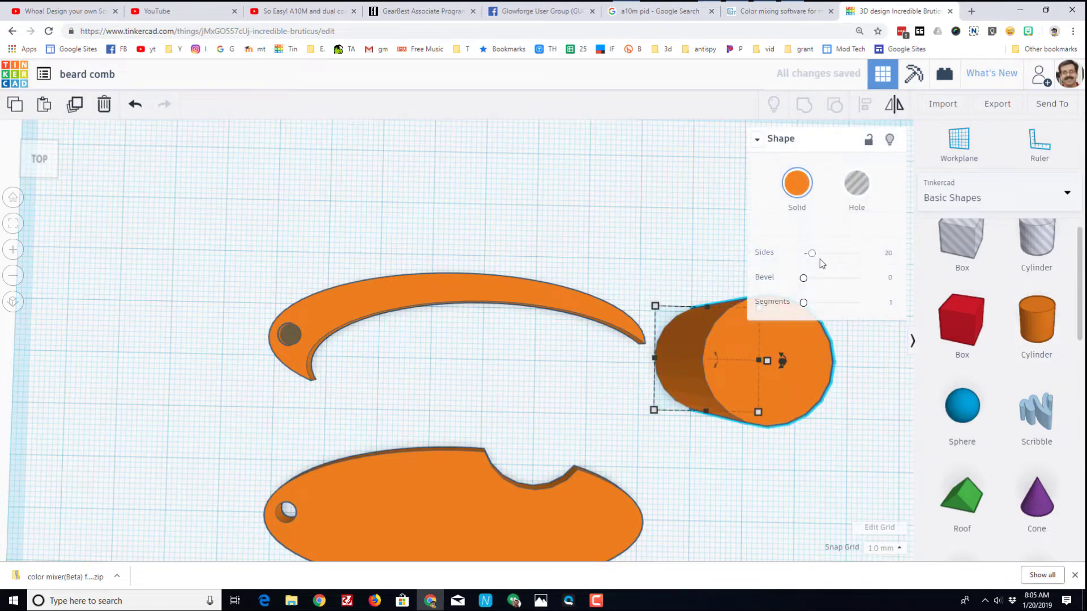
left_click_drag(811, 254, 915, 263)
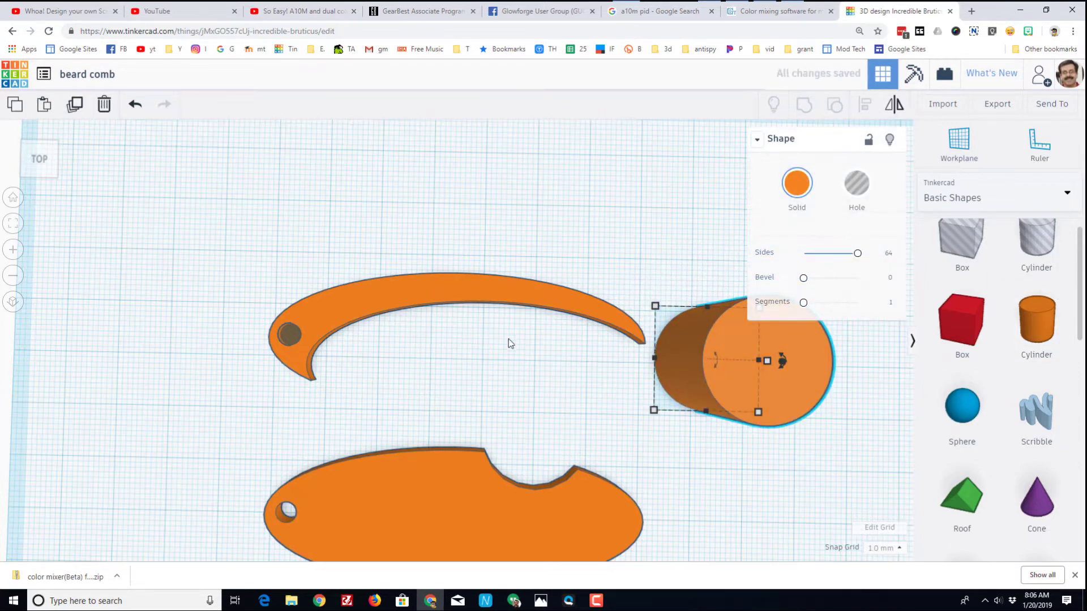
left_click(425, 300)
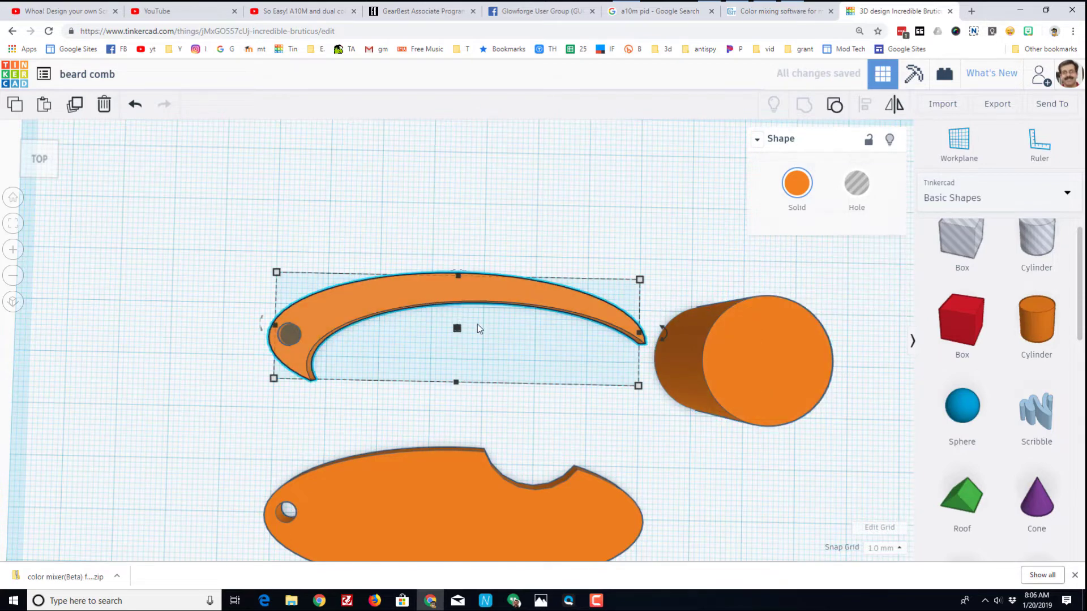
left_click(56, 175)
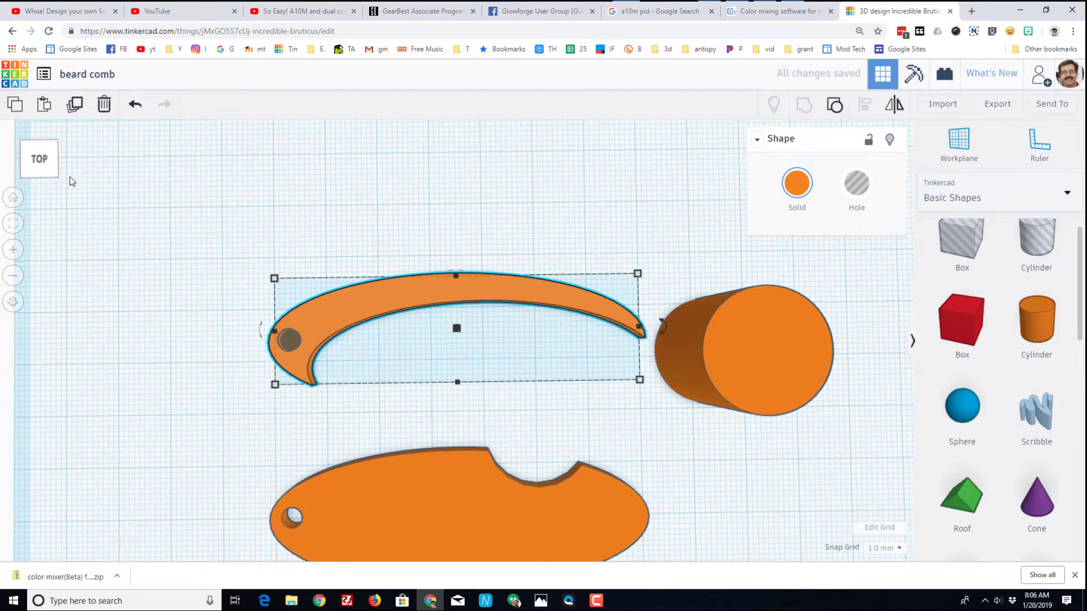
left_click_drag(53, 171, 439, 345)
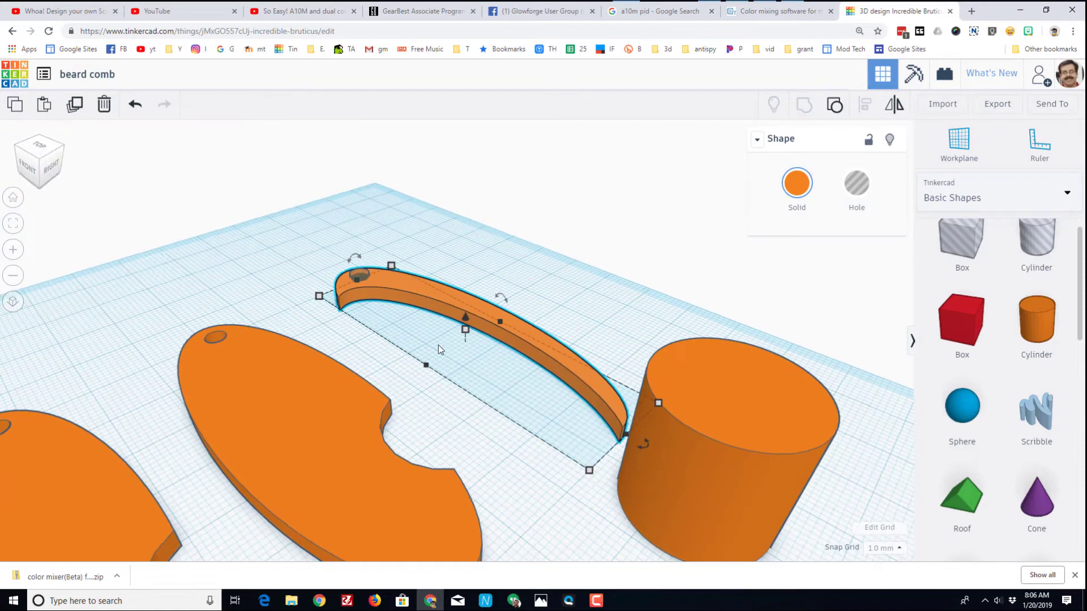
left_click(657, 394)
mouse_move(737, 389)
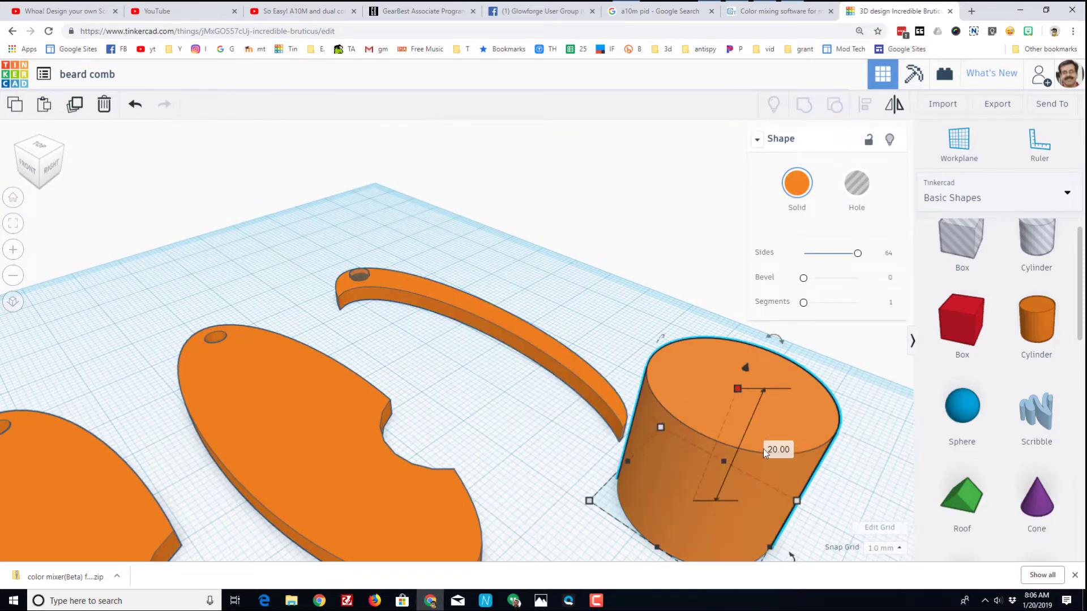
left_click(781, 451)
type("3")
key("Return")
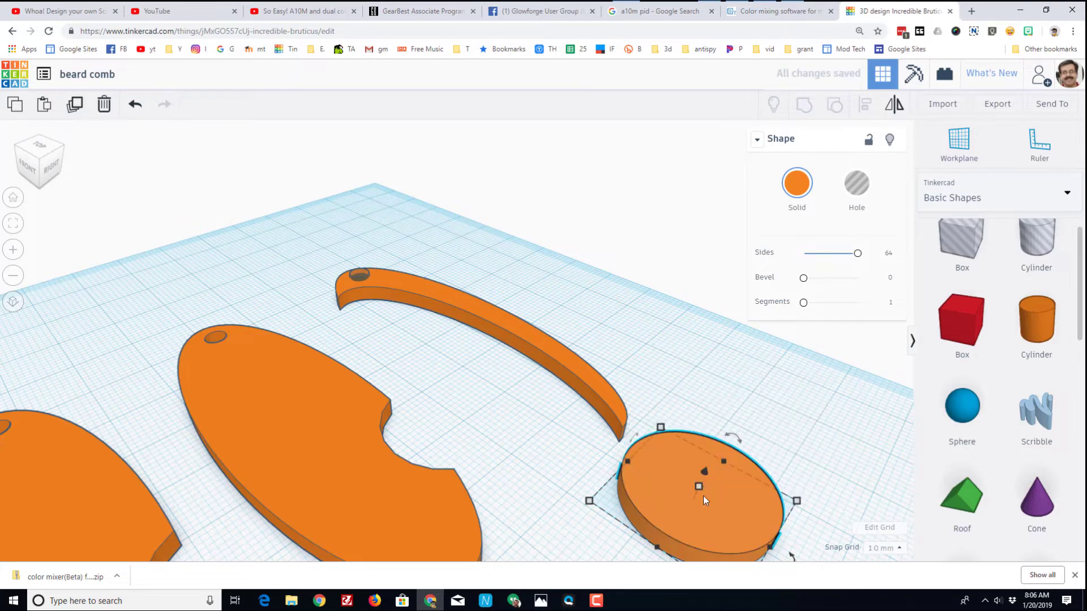
Step: Shrink the flat cylinder into a narrow oval tooth 3 mm wide and about 14 mm long
left_click_drag(768, 548, 659, 480)
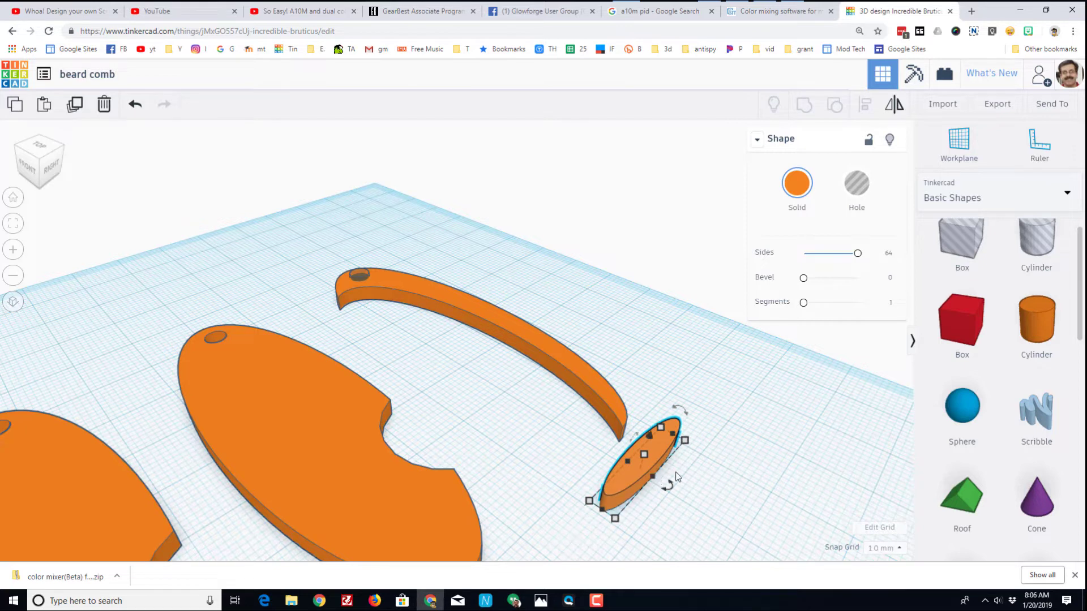
left_click_drag(653, 477, 650, 480)
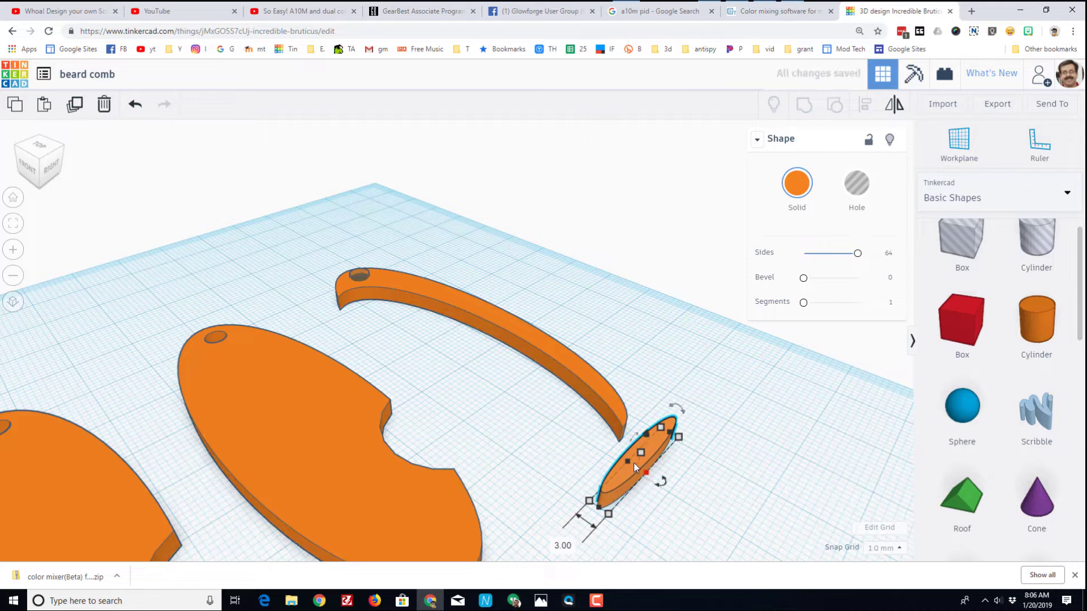
left_click_drag(669, 436, 652, 452)
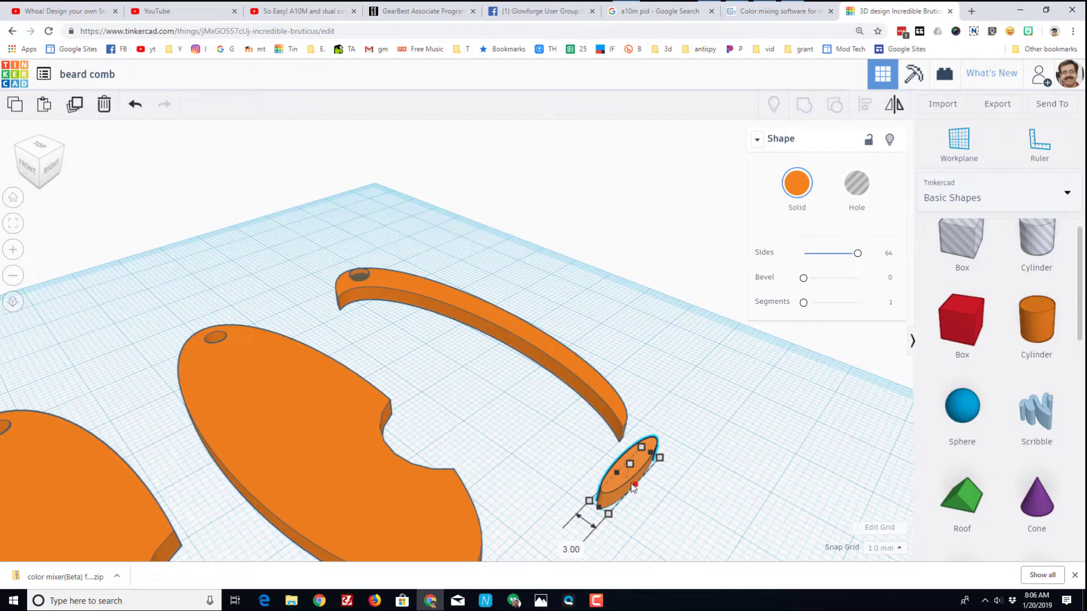
Step: Move the tooth onto the inner edge of the curved spine near the pivot hole, then nudge it 3 mm closer to the hole
left_click_drag(629, 480, 420, 329)
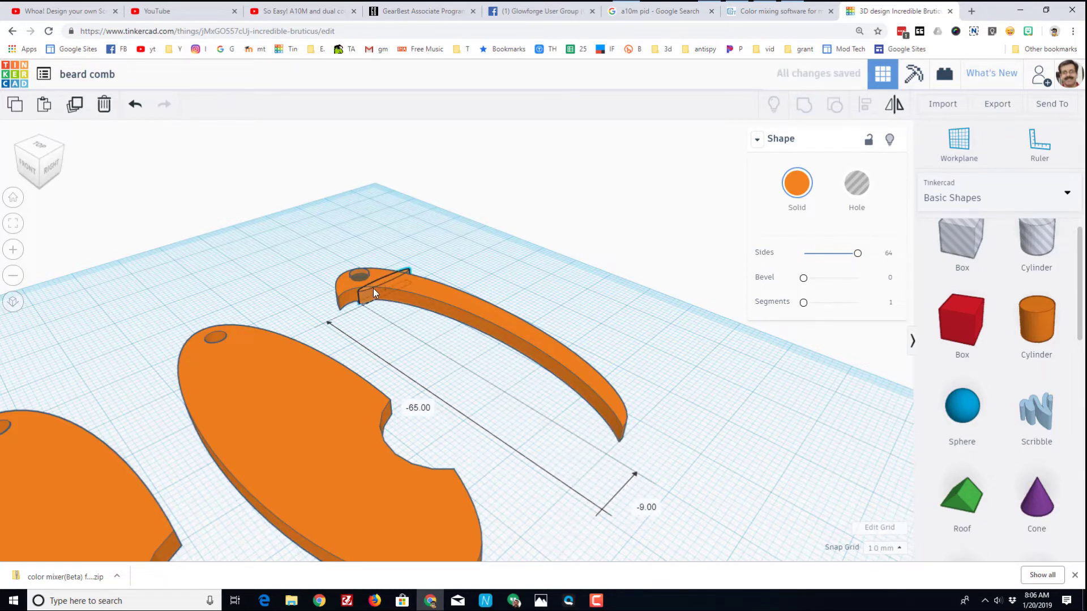
left_click_drag(373, 291, 373, 311)
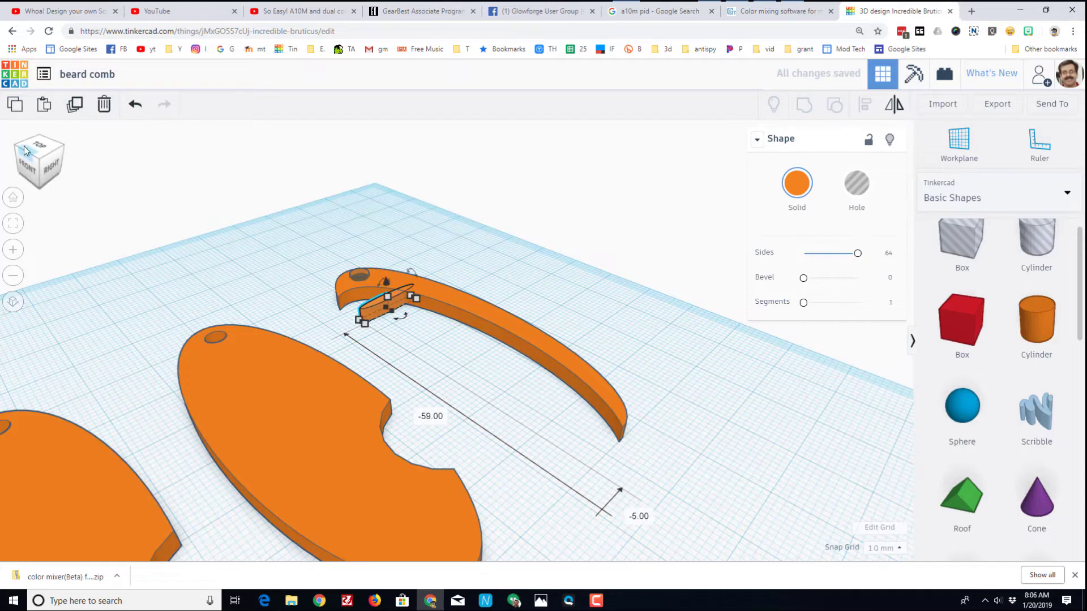
left_click_drag(24, 150, 23, 163)
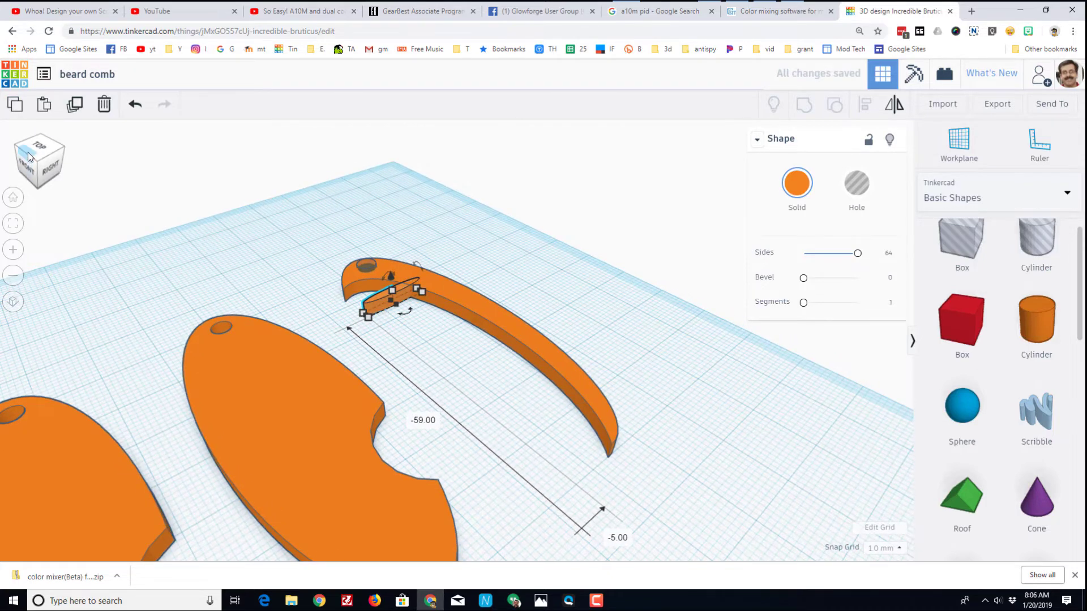
left_click(30, 156)
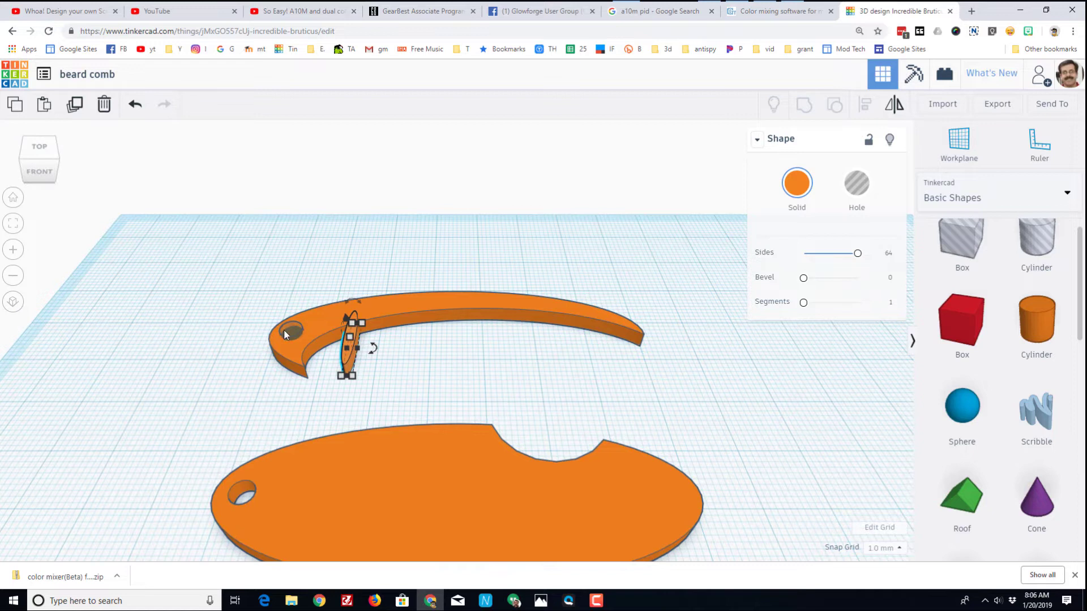
key("Left")
key("Left")
key("Left")
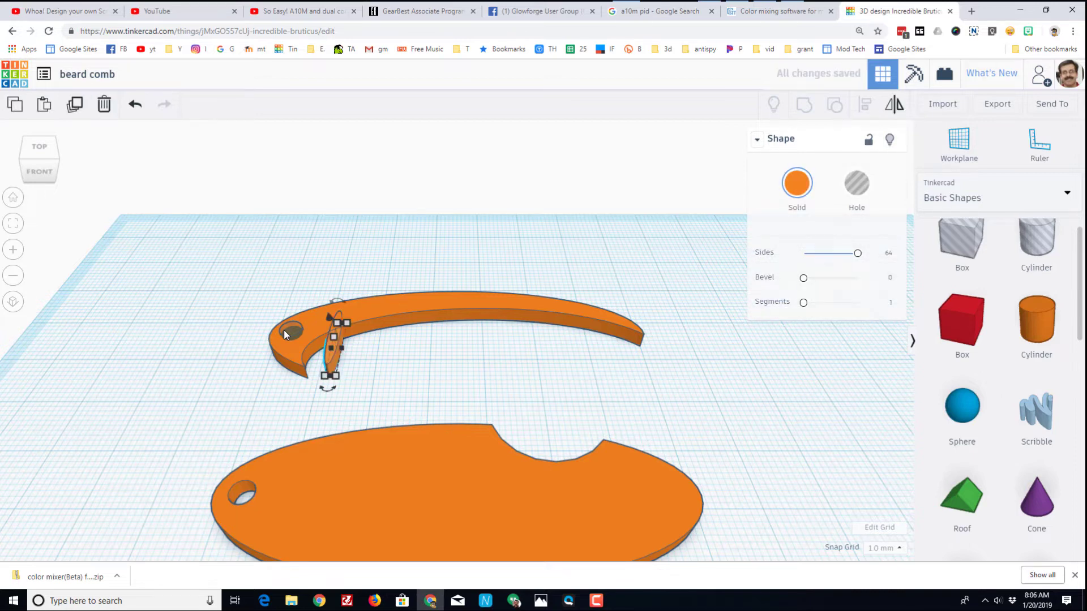
Step: Duplicate the tooth 3 mm toward the spine's tip and repeat the duplication to form a row of 19 teeth
key("ctrl+d")
key("Right")
key("Right")
key("Right")
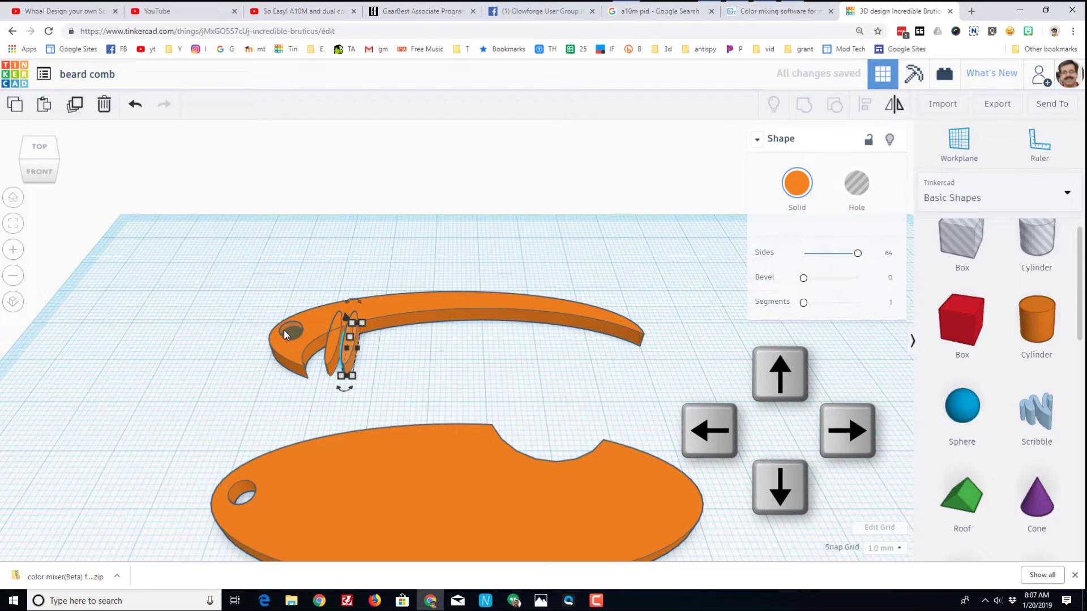
key("ctrl+d")
key("ctrl+d")
key("ctrl+d")
key("ctrl+d")
key("ctrl+d")
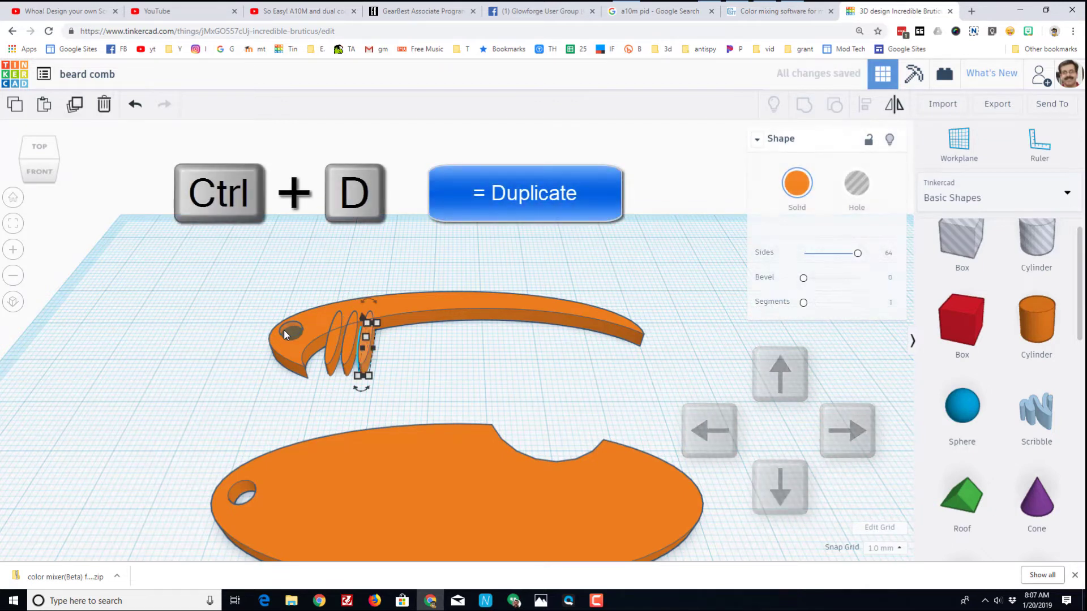
key("ctrl+d")
key("ctrl+d")
key("ctrl+d")
key("ctrl+d")
key("ctrl+d")
key("ctrl+d")
key("ctrl+d")
key("ctrl+d")
key("ctrl+d")
key("ctrl+d")
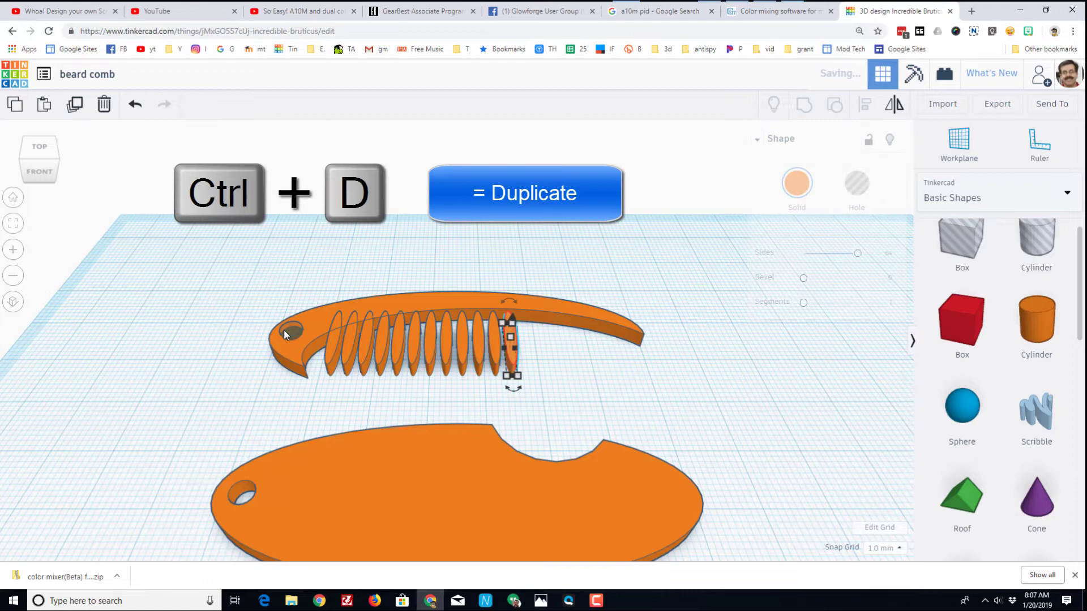
key("ctrl+d")
key("ctrl+d")
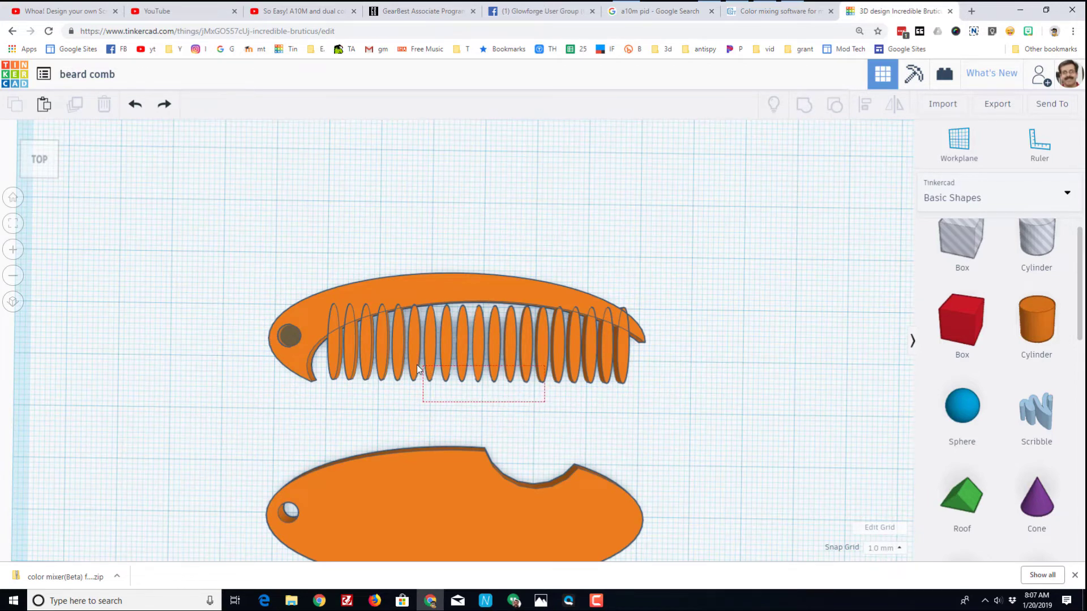
Step: Shift the middle ten teeth 1 mm back into the spine, then the central five another 1 mm to follow its curve
left_click_drag(394, 354, 395, 354)
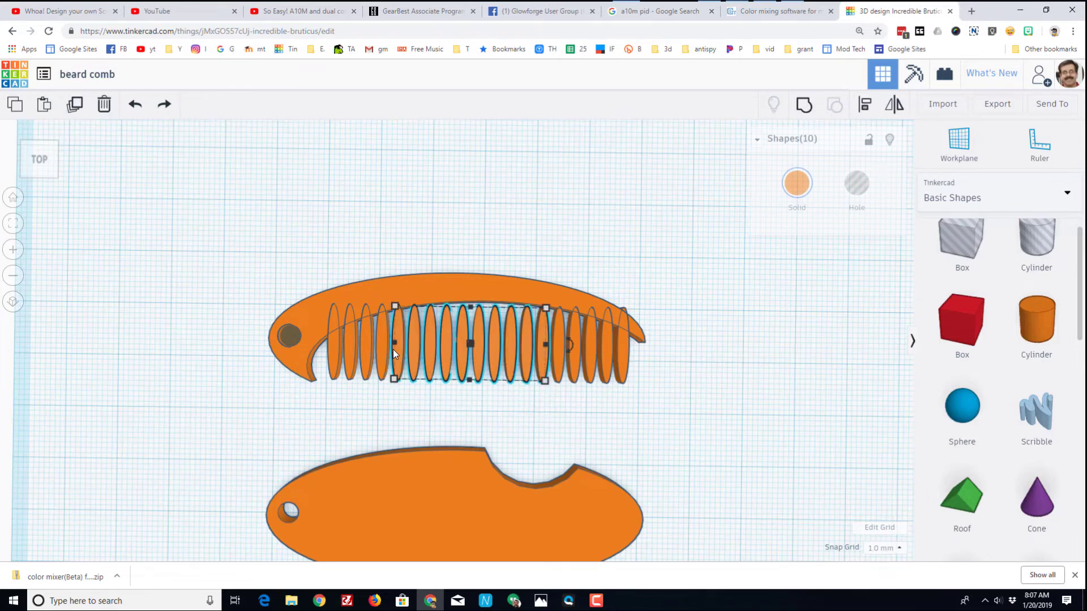
key("Up")
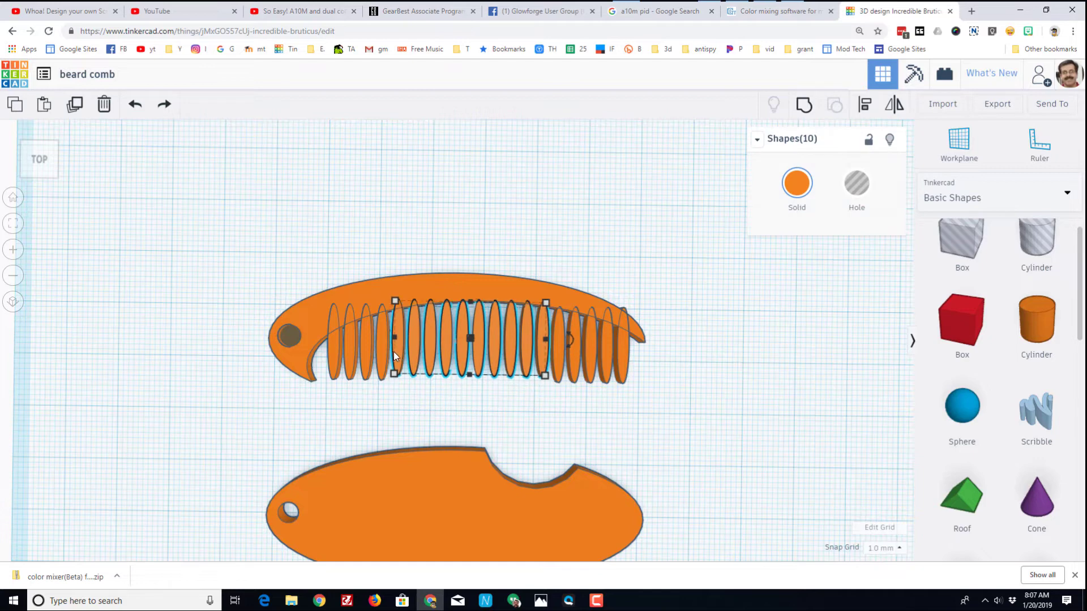
left_click(496, 394)
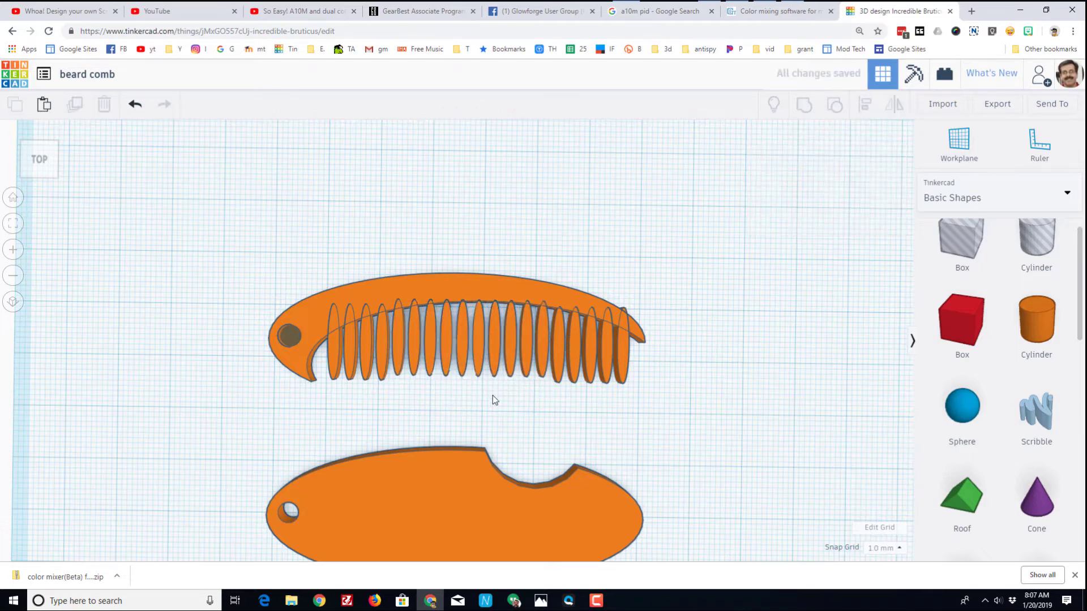
left_click_drag(492, 395, 436, 360)
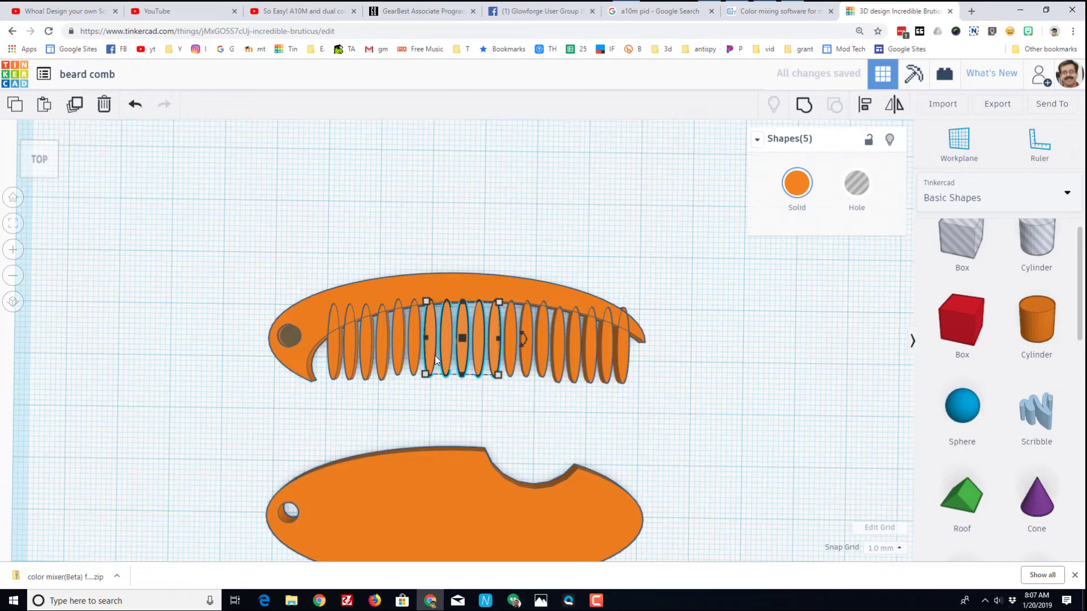
key("Up")
left_click(378, 412)
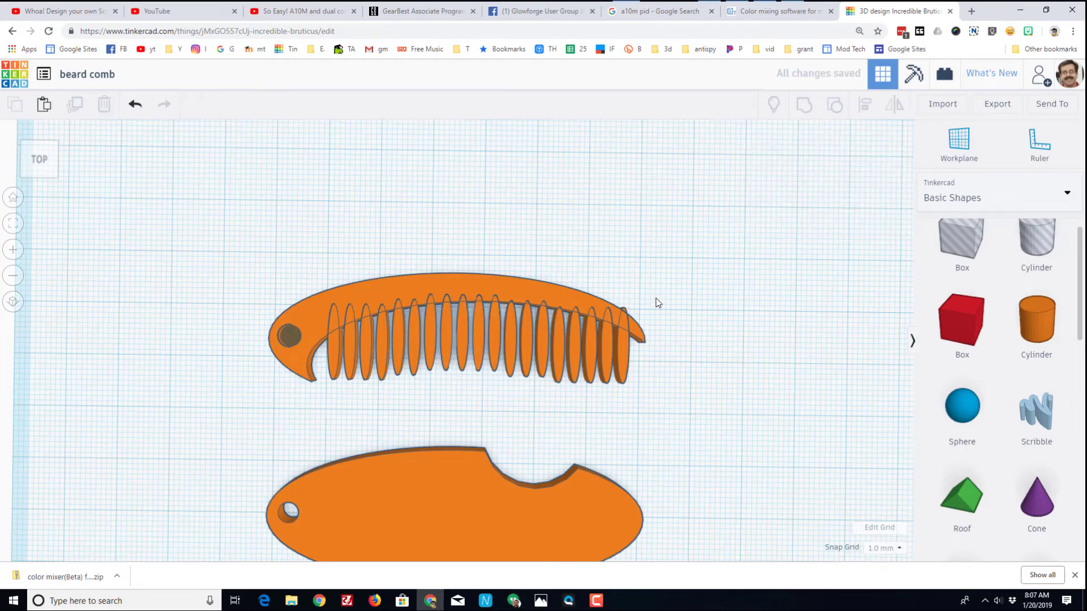
Step: Delete the tooth nearest the spine's tip and group the remaining teeth, spine and pivot hole into one comb
left_click(625, 376)
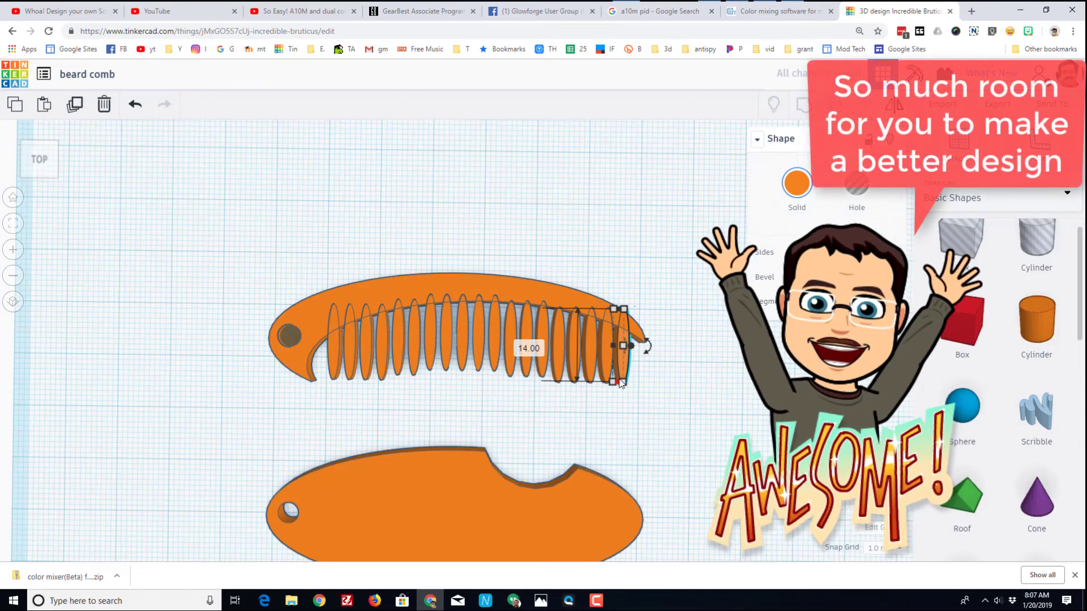
key("Delete")
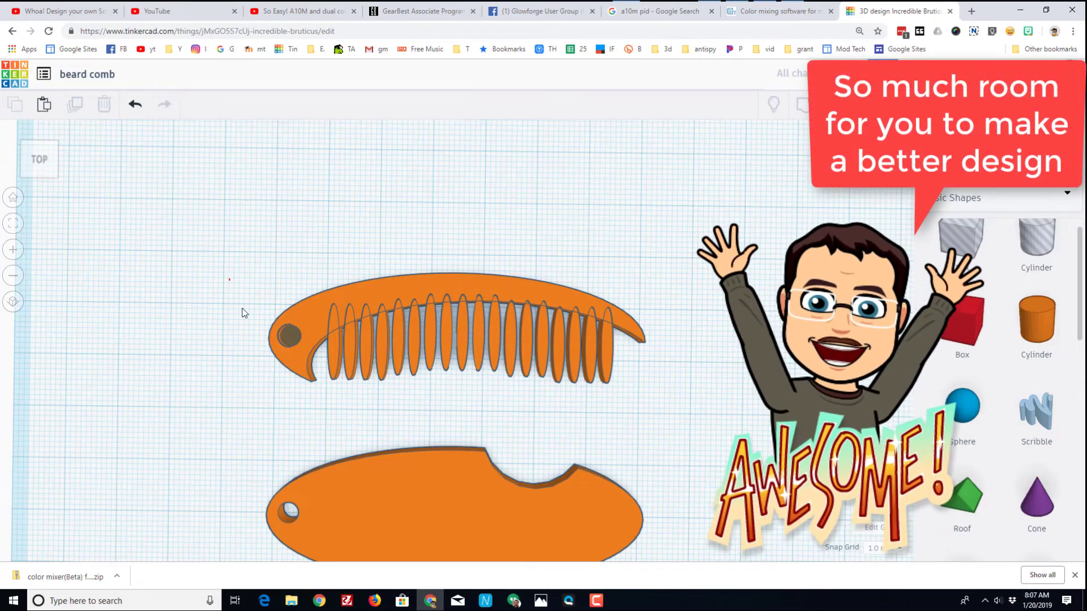
left_click_drag(229, 278, 719, 385)
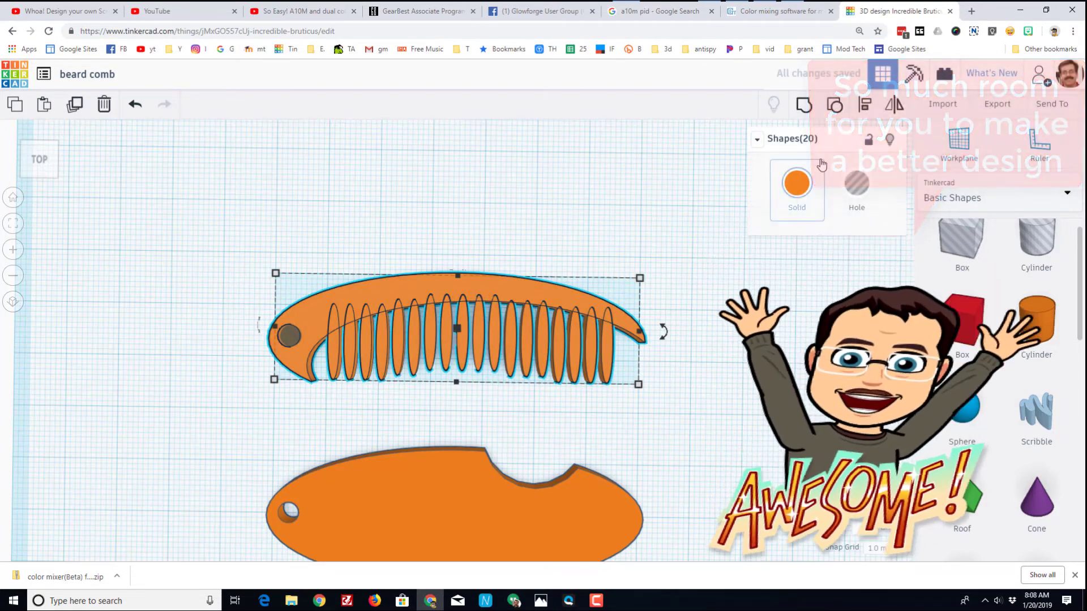
left_click(804, 105)
right_click_drag(531, 305, 515, 276)
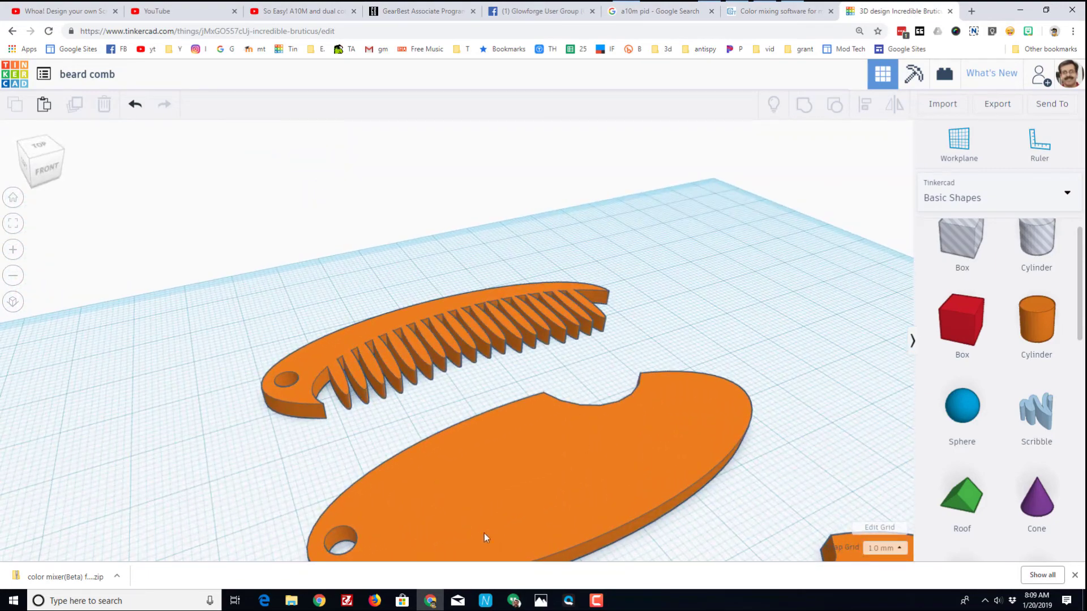
right_click_drag(688, 393, 807, 387)
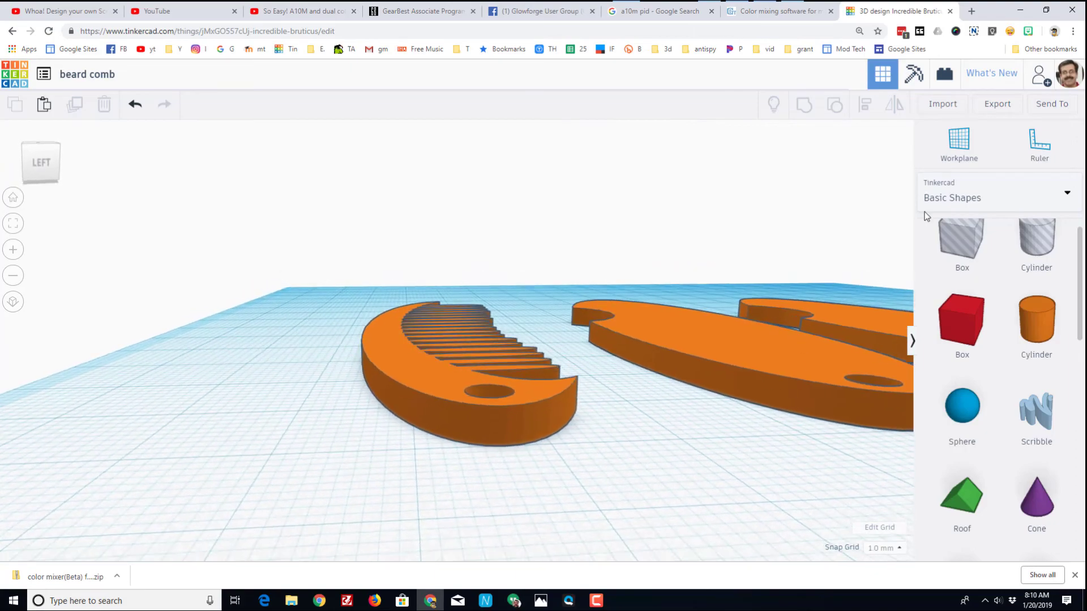